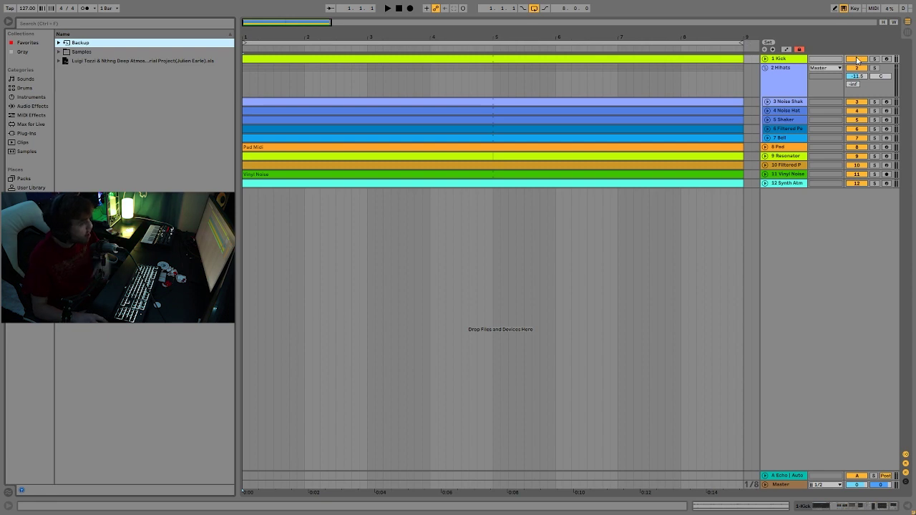
Step: Solo the Kick track, play it, unfold it and display its device chain
click(875, 59)
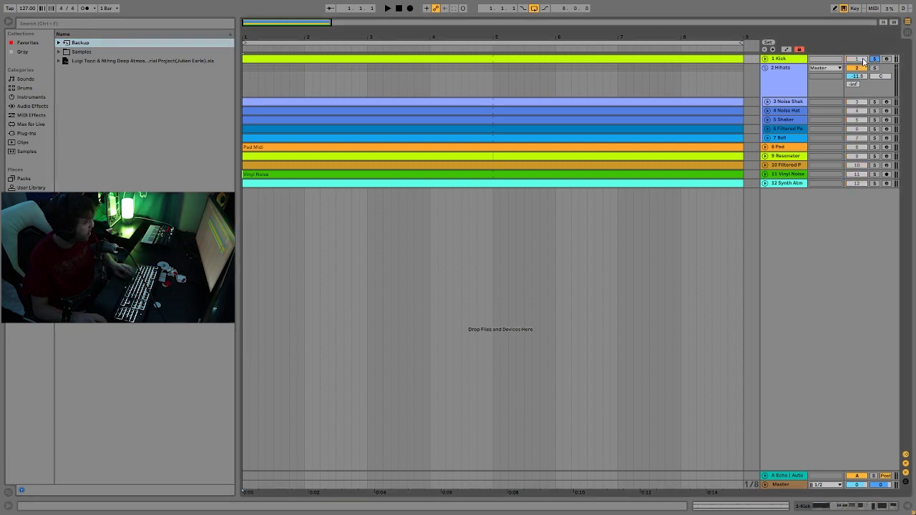
key(space)
click(781, 63)
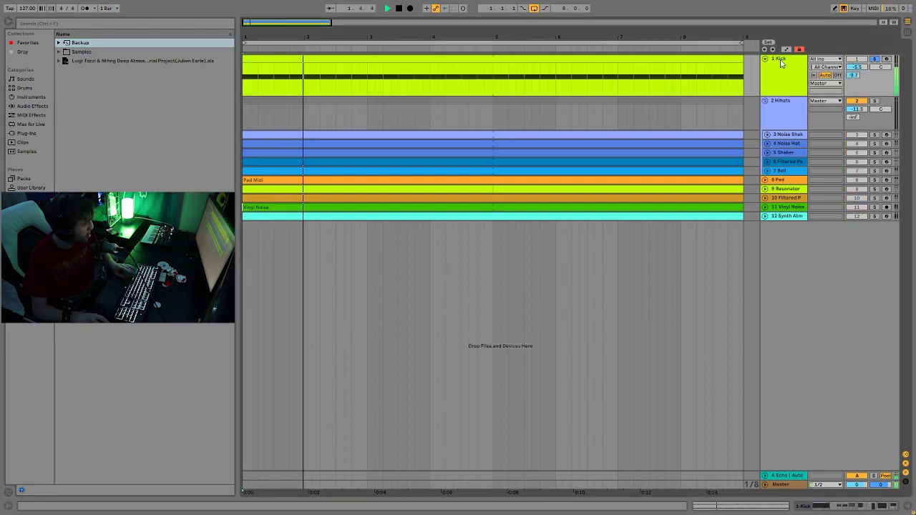
double_click(781, 63)
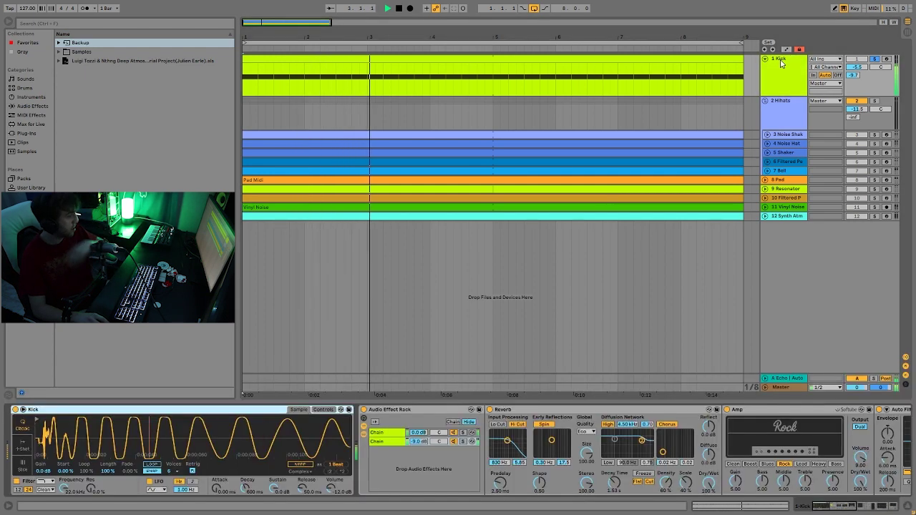
click(379, 441)
key(space)
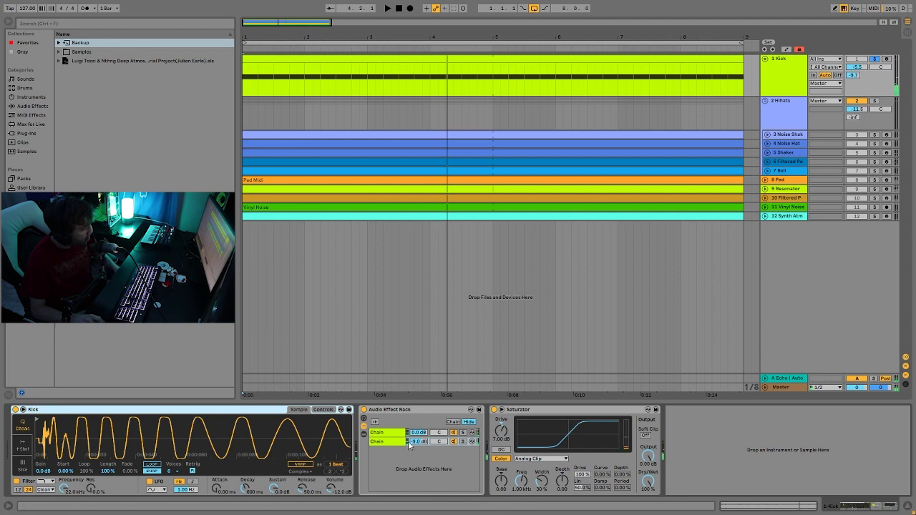
Step: Listen to the kick with its Audio Effect Rack bypassed and enabled, and show the devices of the rack's first chain
scroll(102, 425, down, 3)
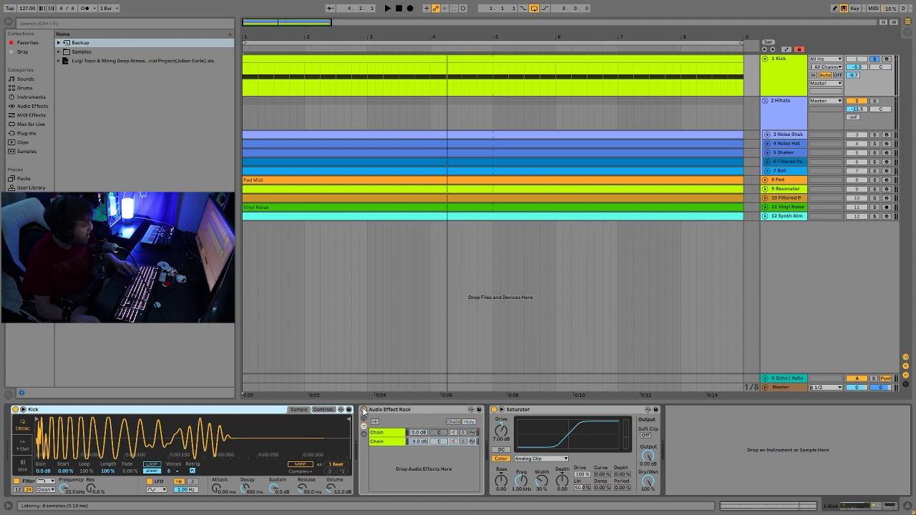
key(space)
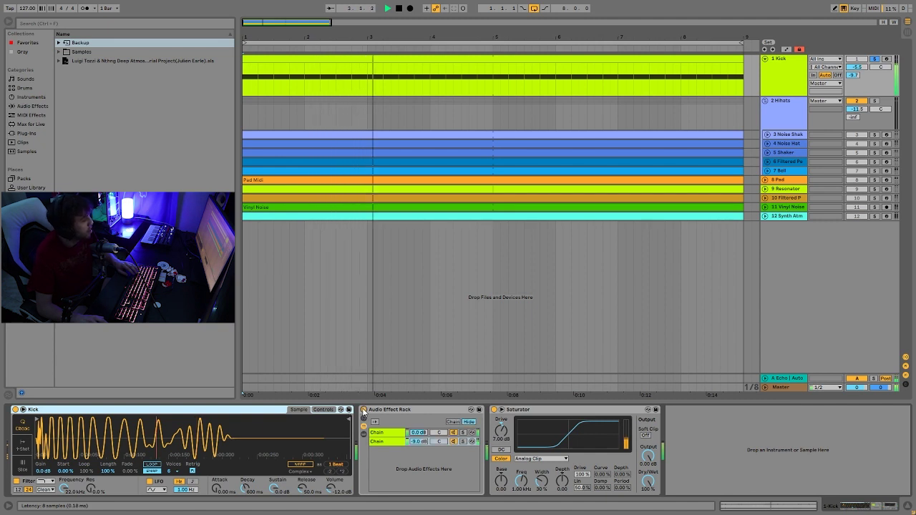
key(space)
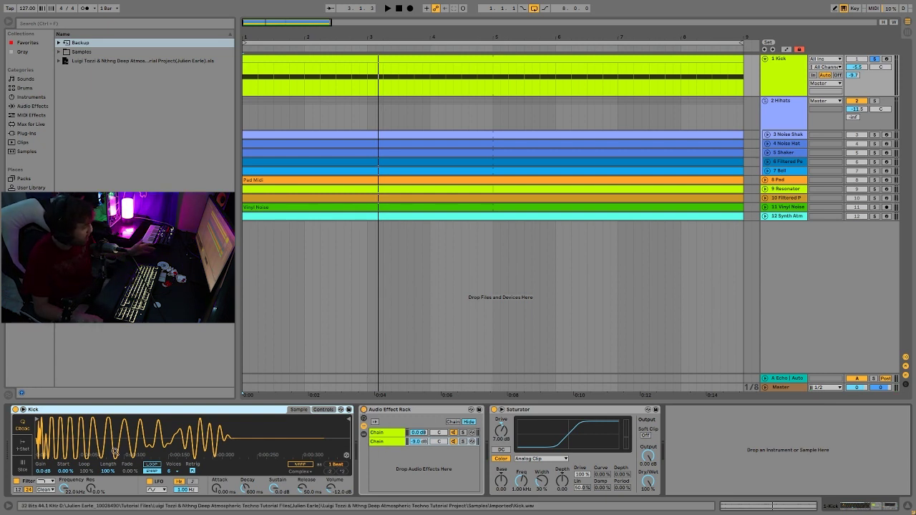
click(383, 433)
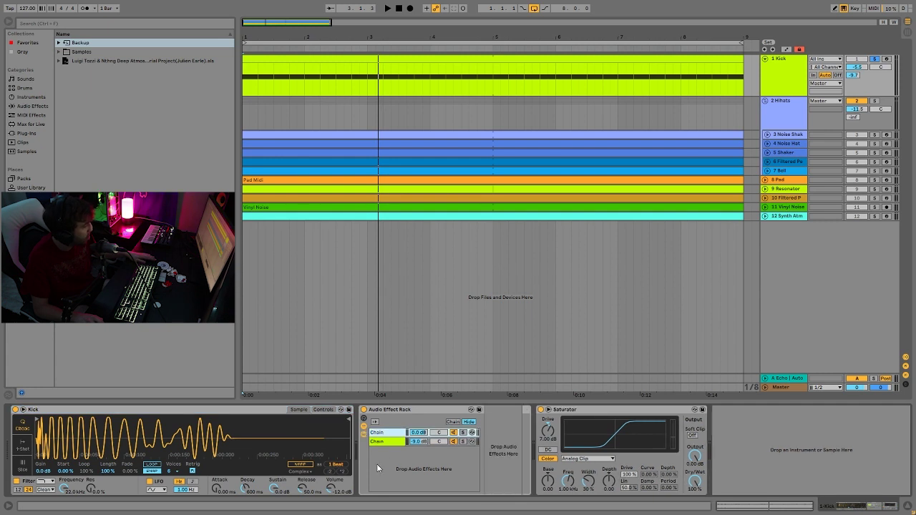
Step: Solo the second chain of the kick's Audio Effect Rack and listen to it on its own
key(space)
click(466, 441)
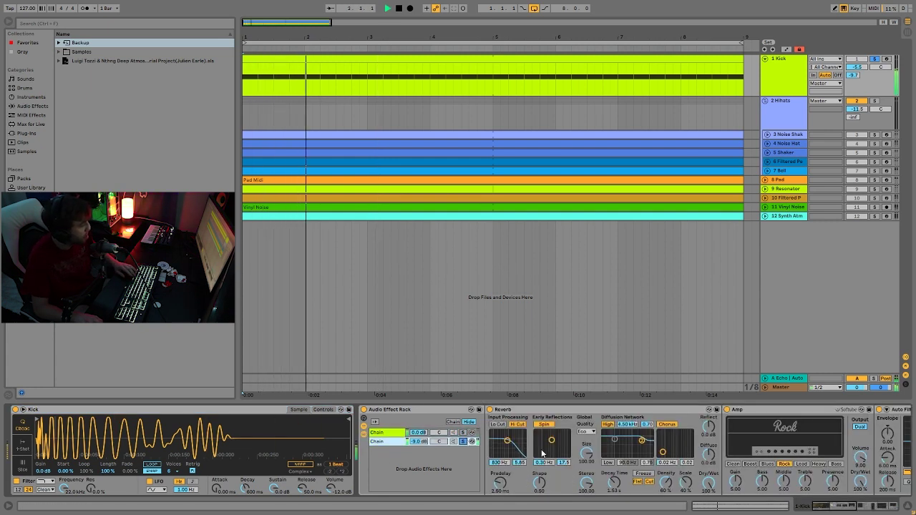
mouse_move(834, 506)
mouse_down()
mouse_move(880, 509)
mouse_move(848, 511)
mouse_up()
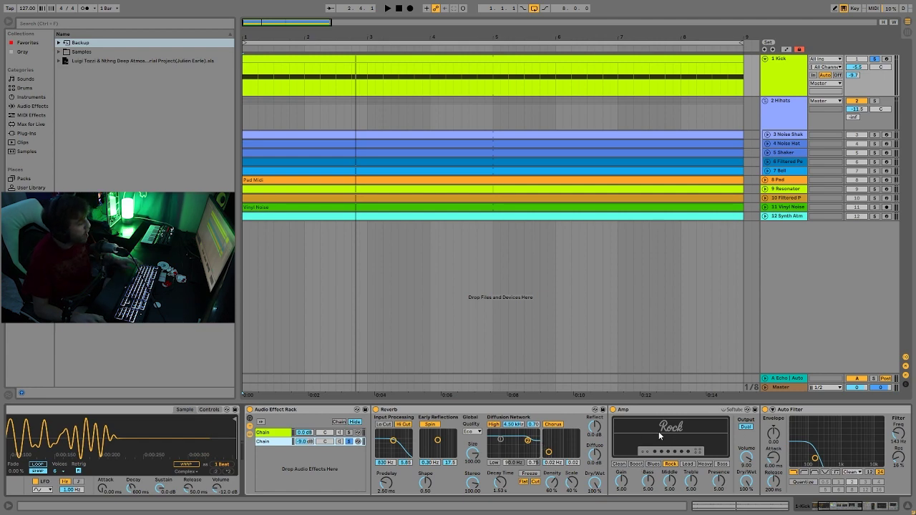
Step: Set the Amp's output to Mono in the second chain, comparing it with Dual during playback
scroll(660, 435, right, 2)
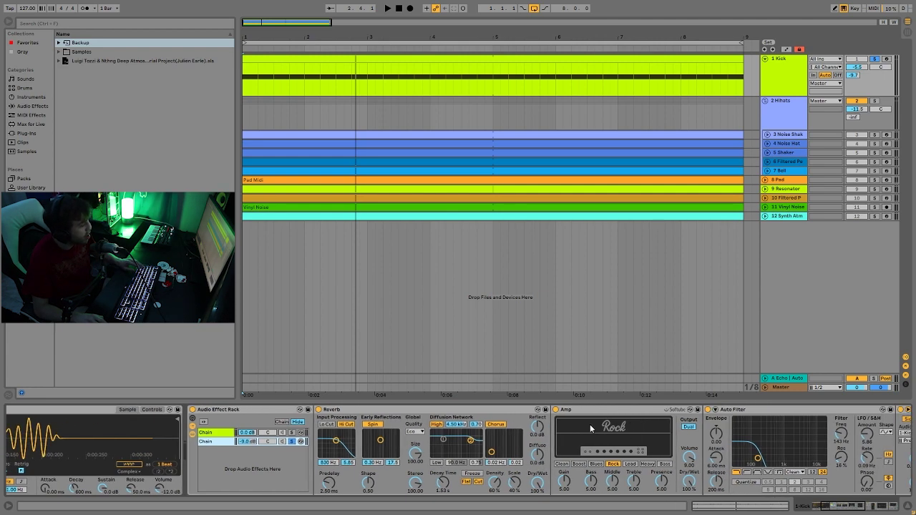
click(689, 428)
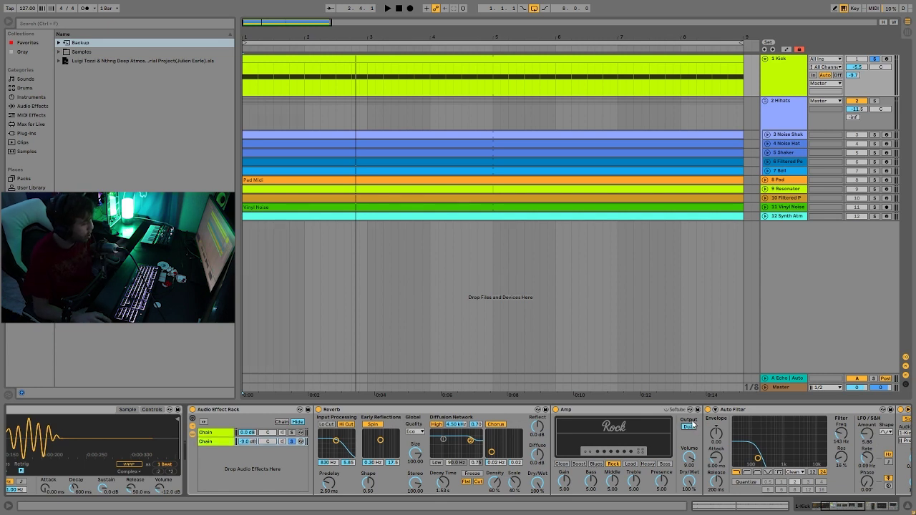
key(space)
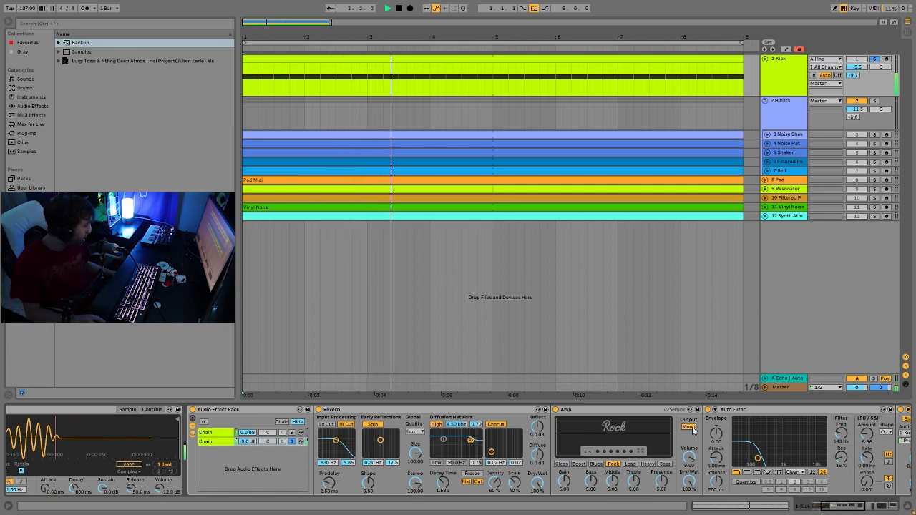
click(689, 428)
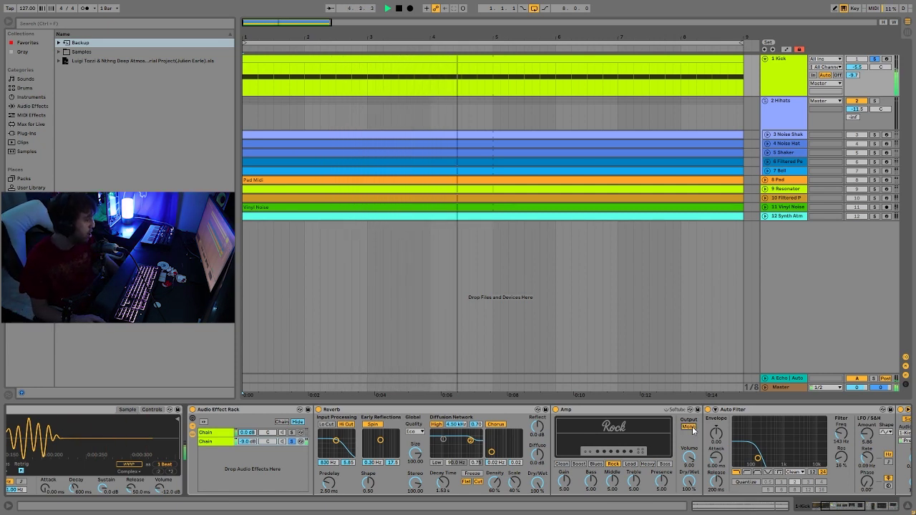
click(689, 427)
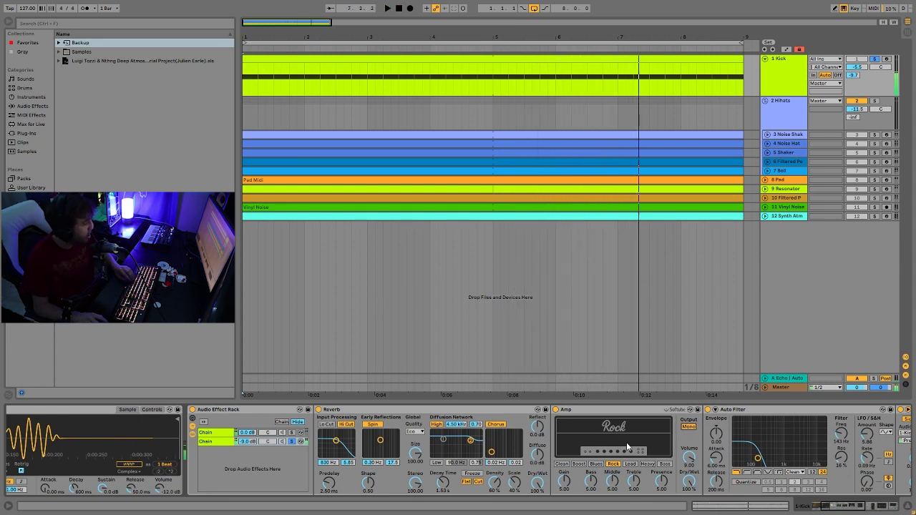
Step: Listen to the soloed chain with the Auto Filter bypassed and switch the filter back on
scroll(665, 434, down, 2)
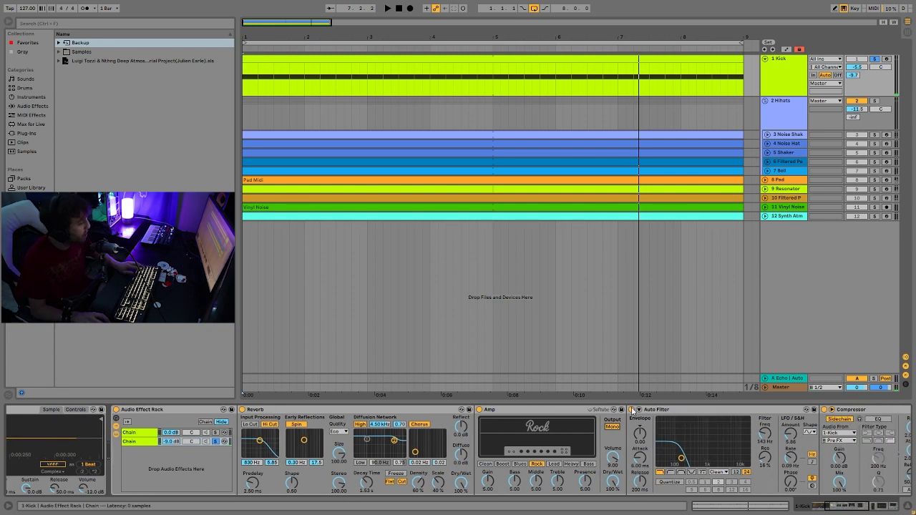
key(space)
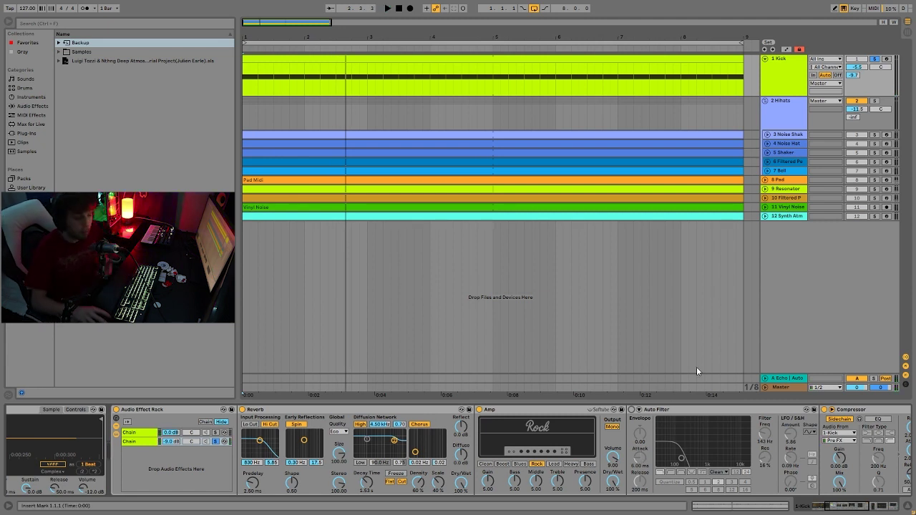
click(631, 410)
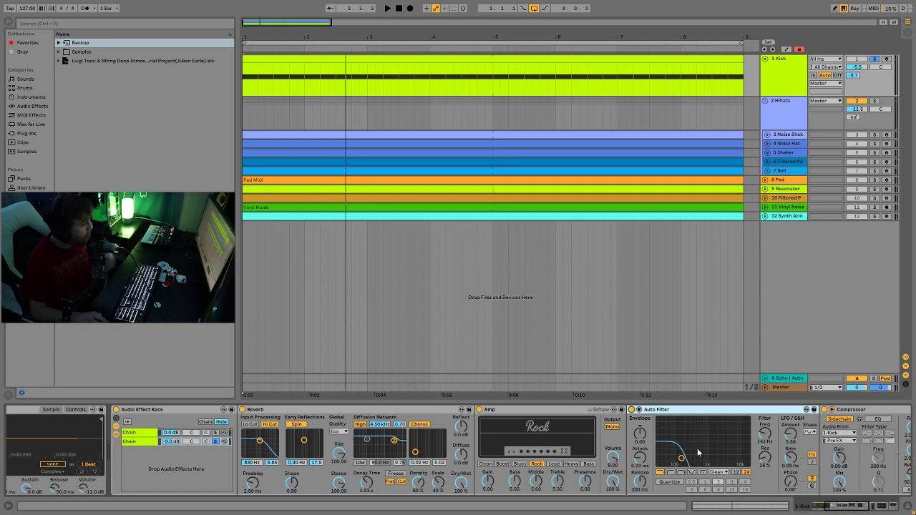
Step: Play the soloed chain and examine its Auto Filter, sidechained Compressor and EQ Eight
scroll(699, 452, right, 3)
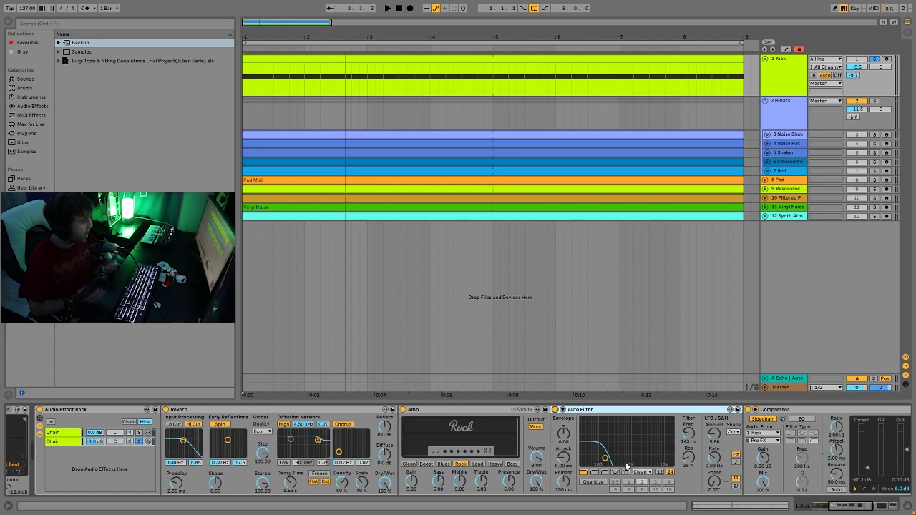
key(space)
scroll(630, 463, right, 3)
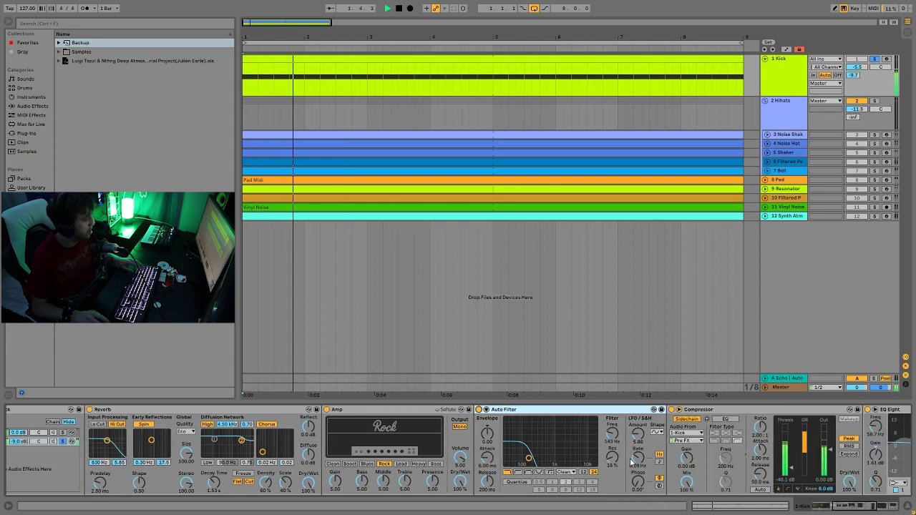
scroll(631, 463, right, 12)
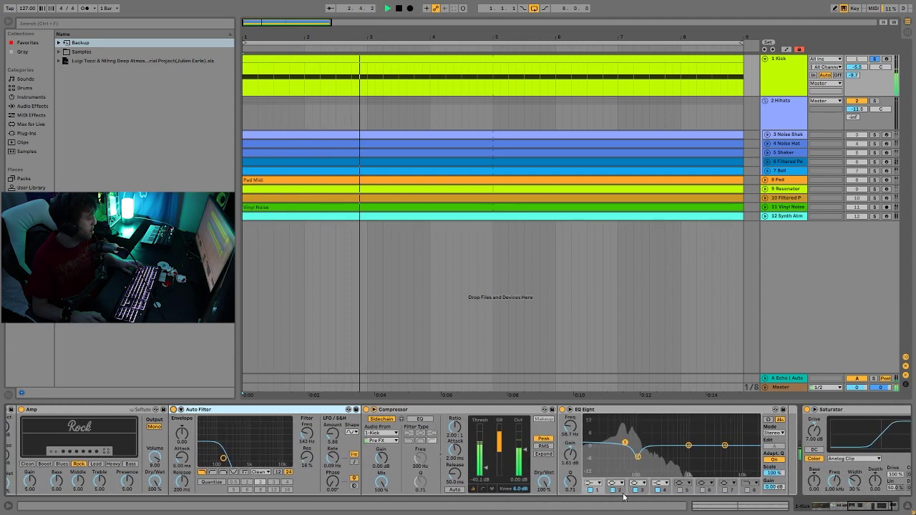
key(space)
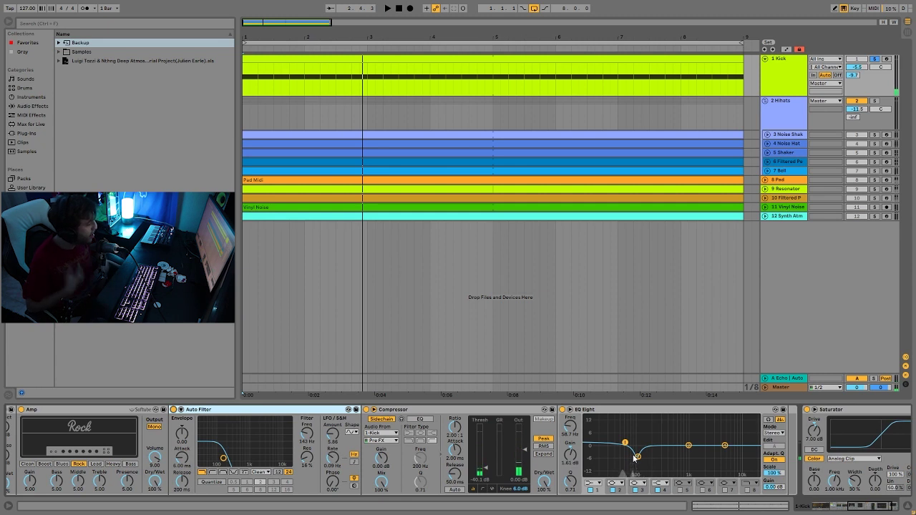
key(space)
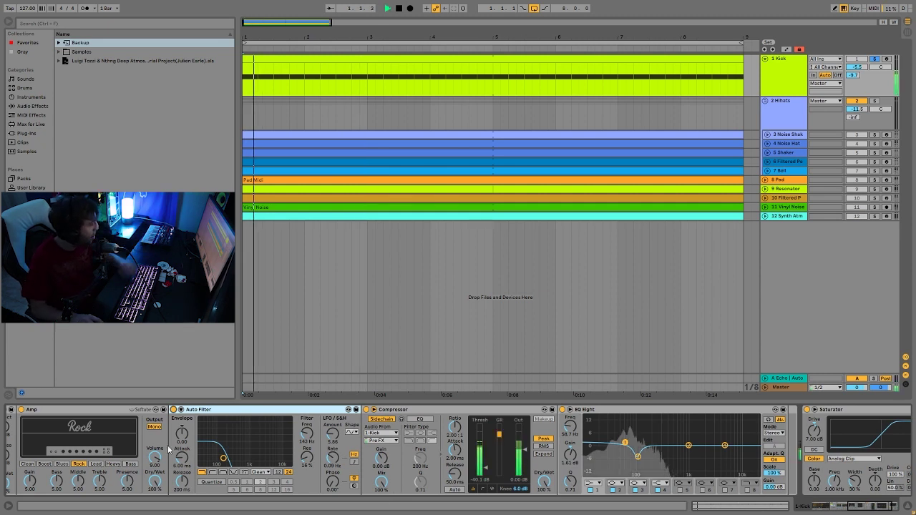
key(space)
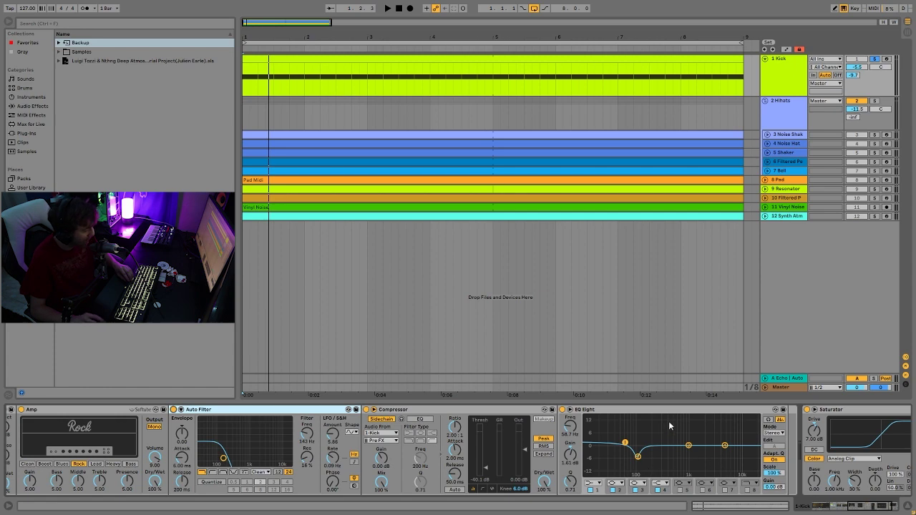
Step: Unsolo the rack's second chain, collapse its devices and listen to the full kick through the Saturator
drag(861, 510, 712, 511)
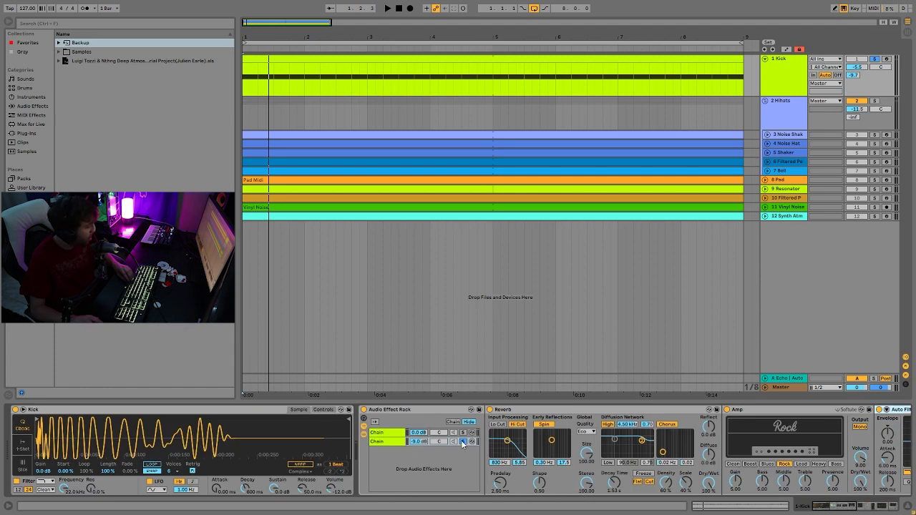
click(463, 442)
click(380, 441)
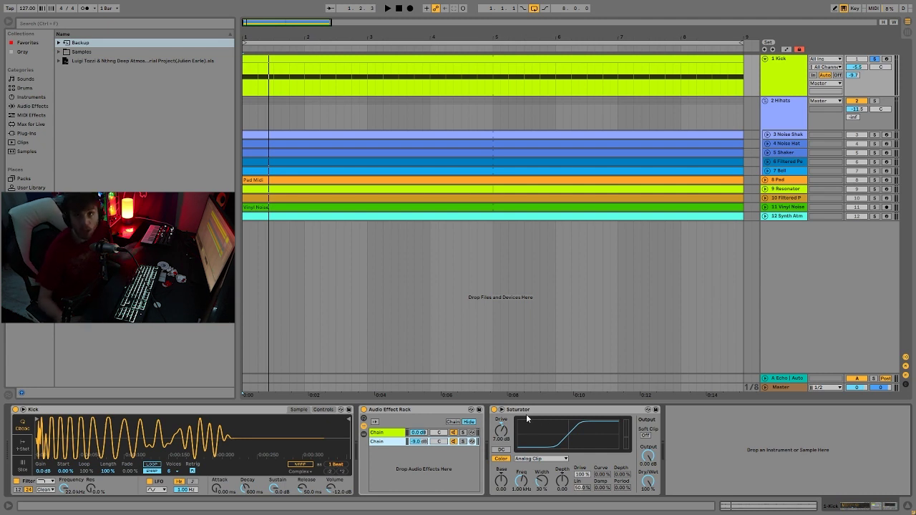
key(space)
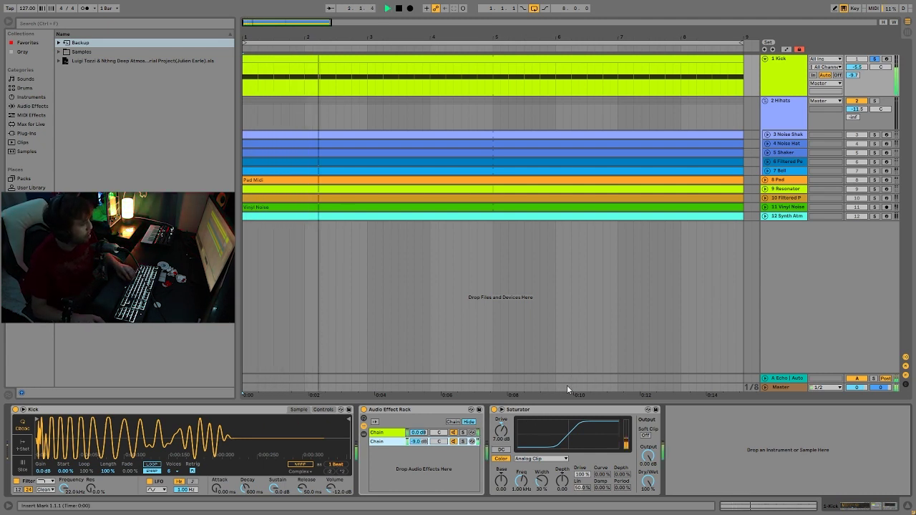
key(space)
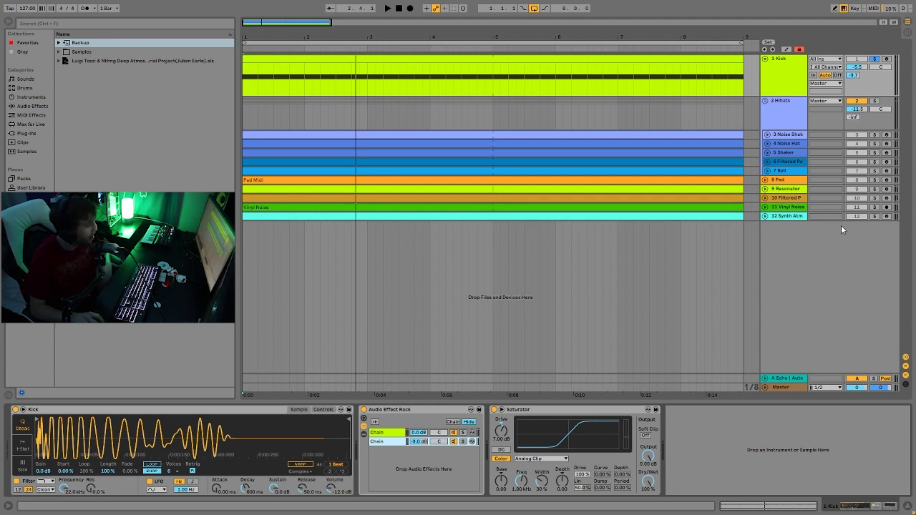
Step: Replay the kick, then solo the Hihats group instead of the Kick track and play it
key(space)
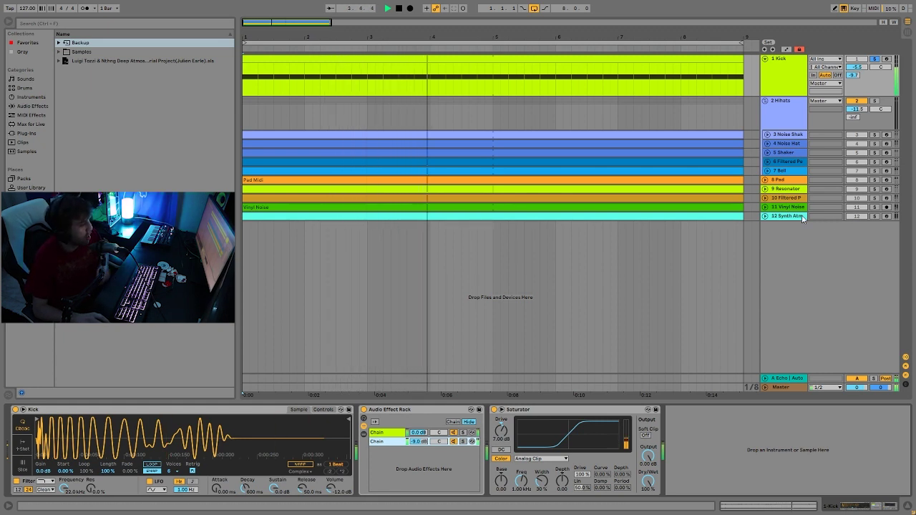
key(space)
key(space)
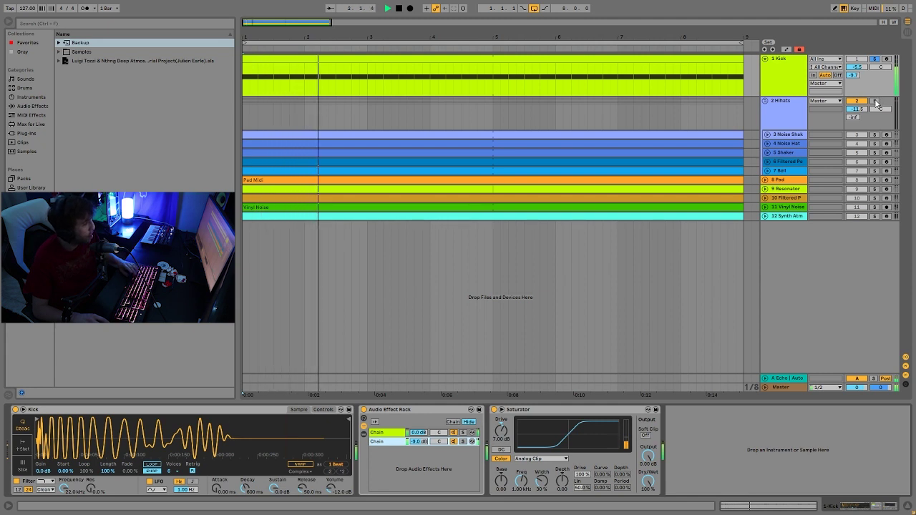
key(space)
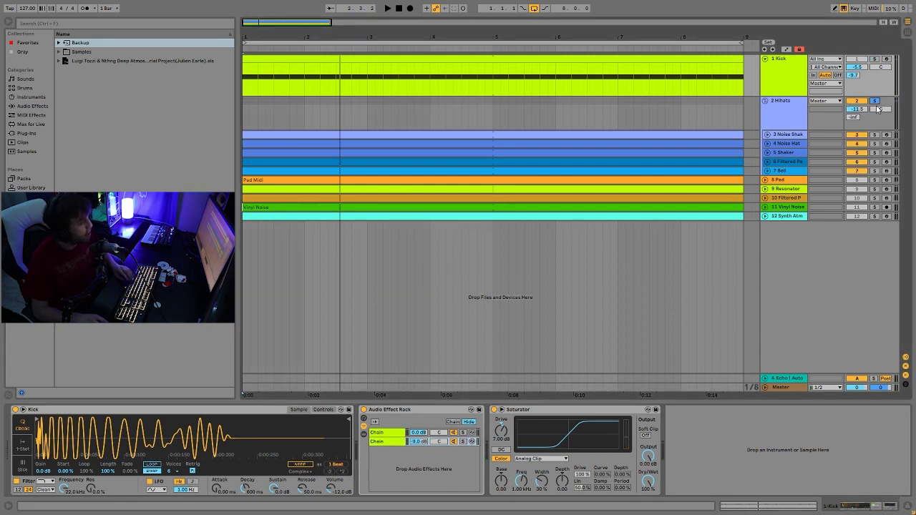
key(space)
Step: Show the Noise Shaker track's Operator and unfold tracks 3 to 7 in the Hihats group, stopping playback
click(780, 135)
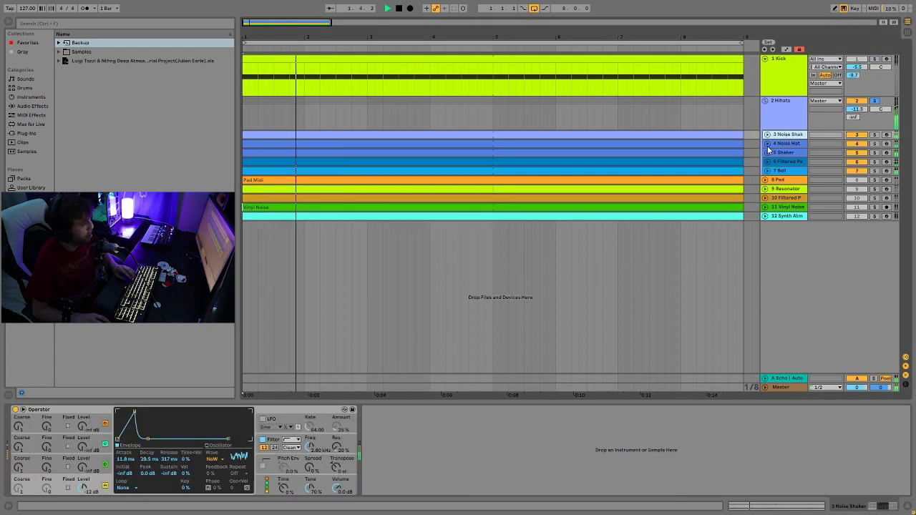
click(766, 134)
click(766, 177)
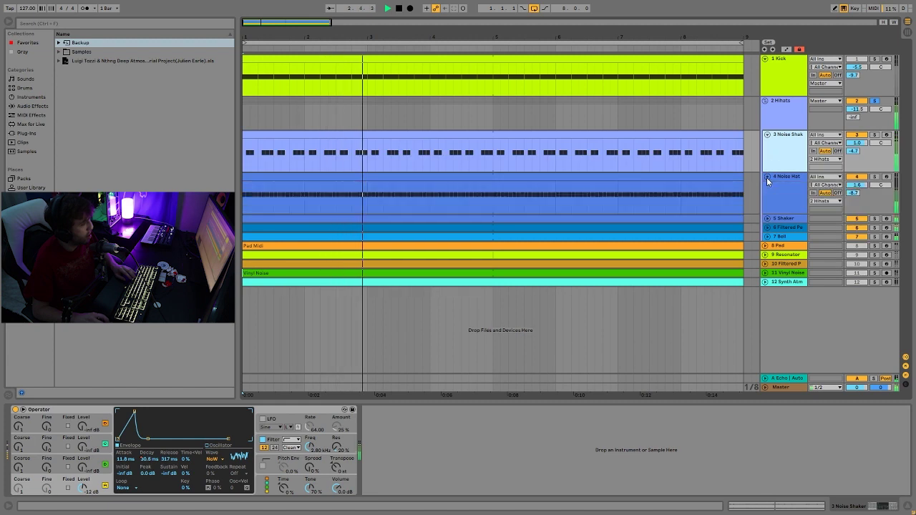
key(space)
click(766, 218)
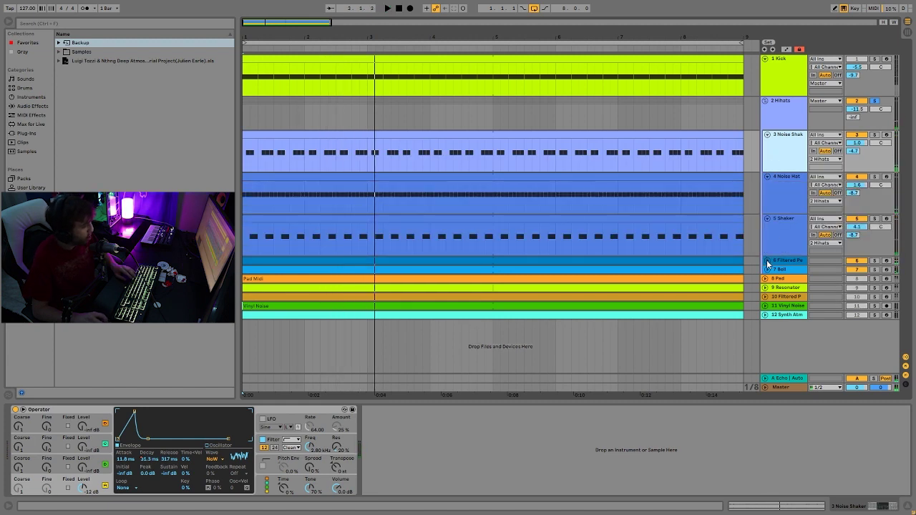
click(767, 261)
click(767, 303)
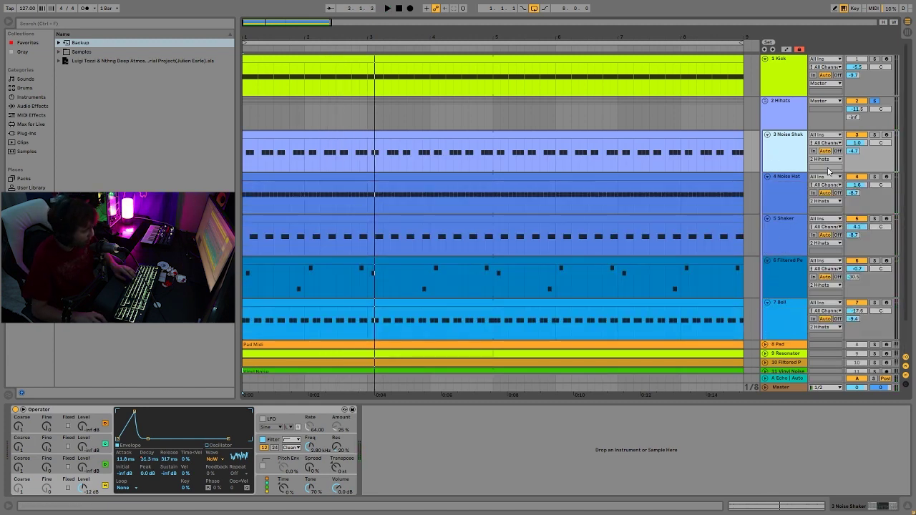
Step: Solo the Noise Shaker track, play it and examine its Operator's filter and noise oscillator settings
click(875, 136)
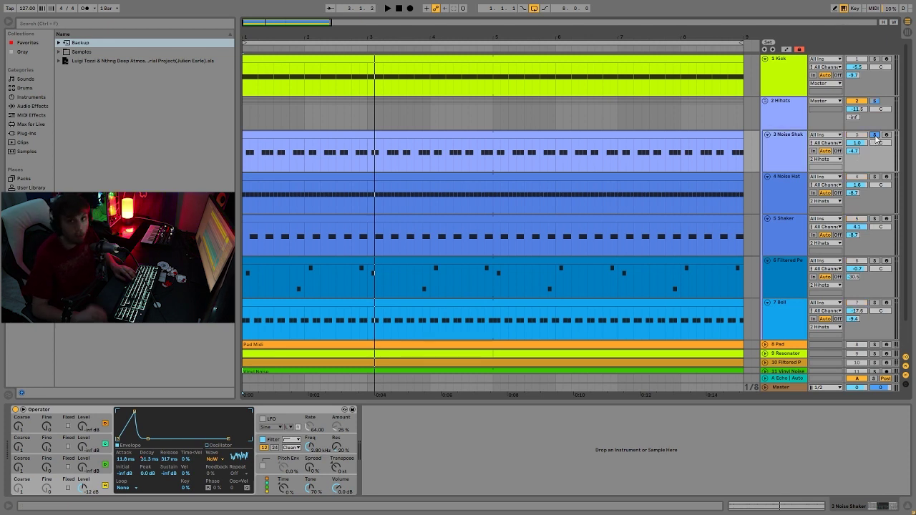
key(space)
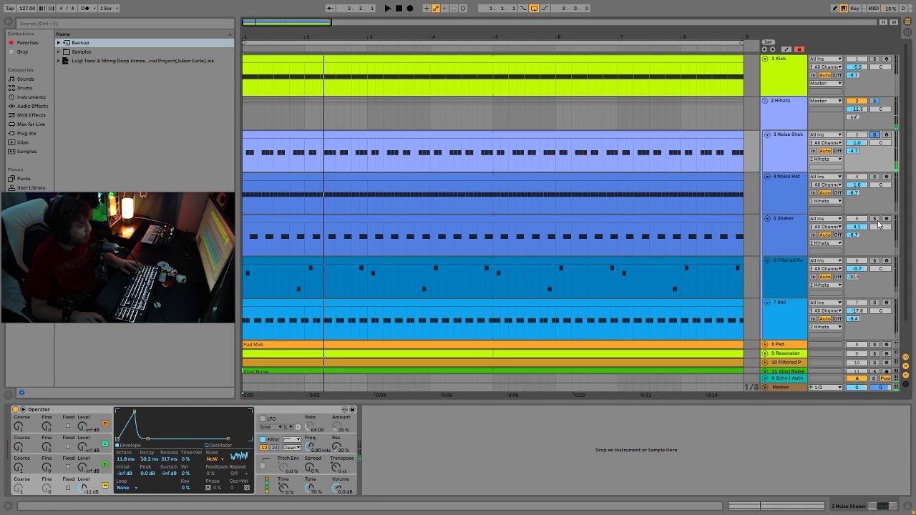
key(space)
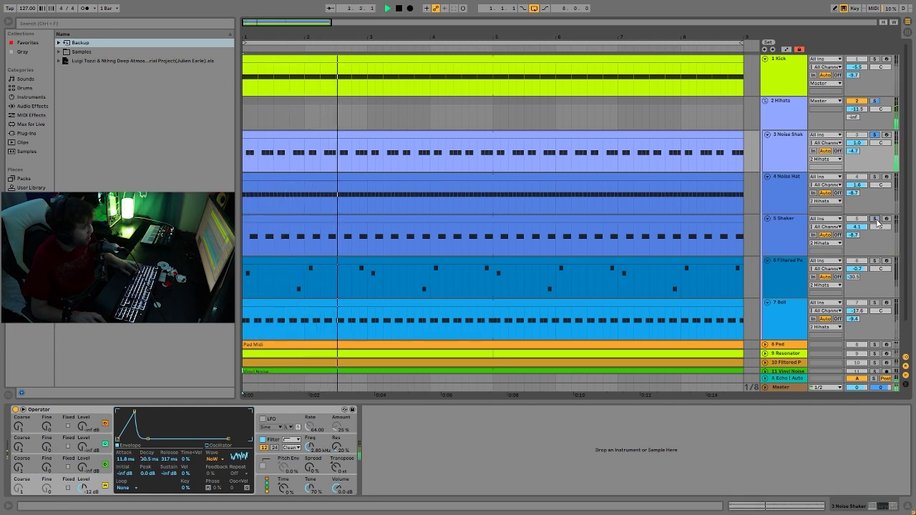
key(space)
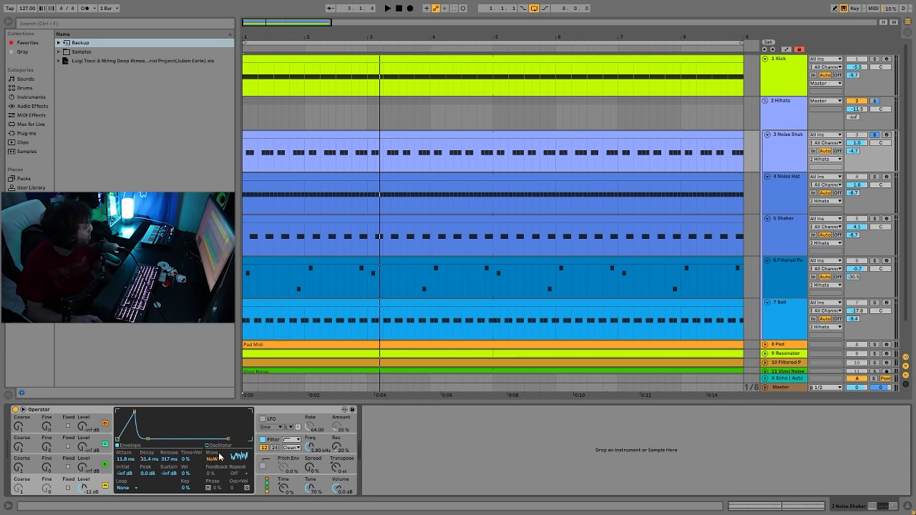
click(275, 445)
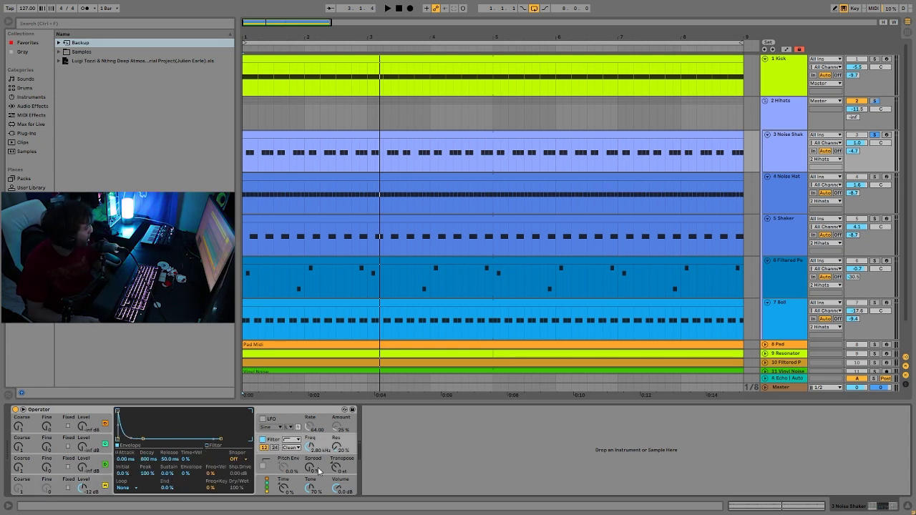
click(104, 484)
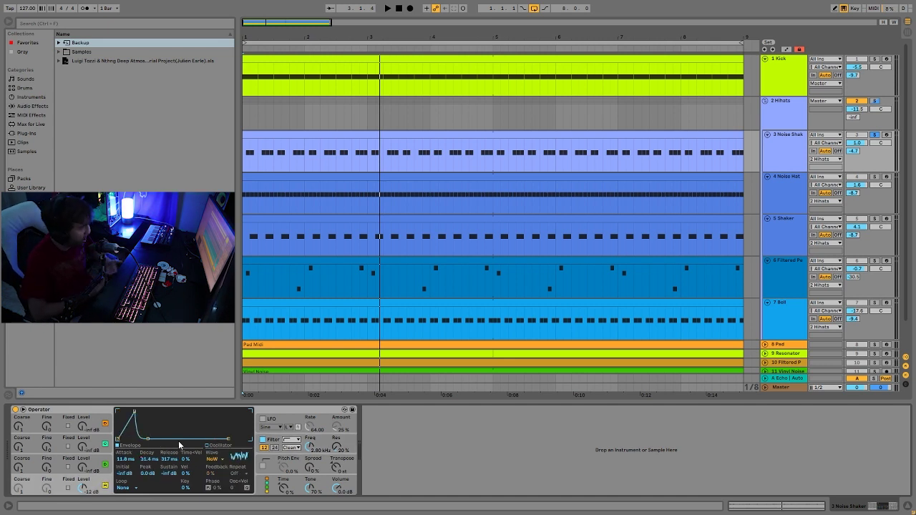
Step: Show the automation of the Noise Shaker Operator's envelope decay and play the soloed track
right_click(153, 460)
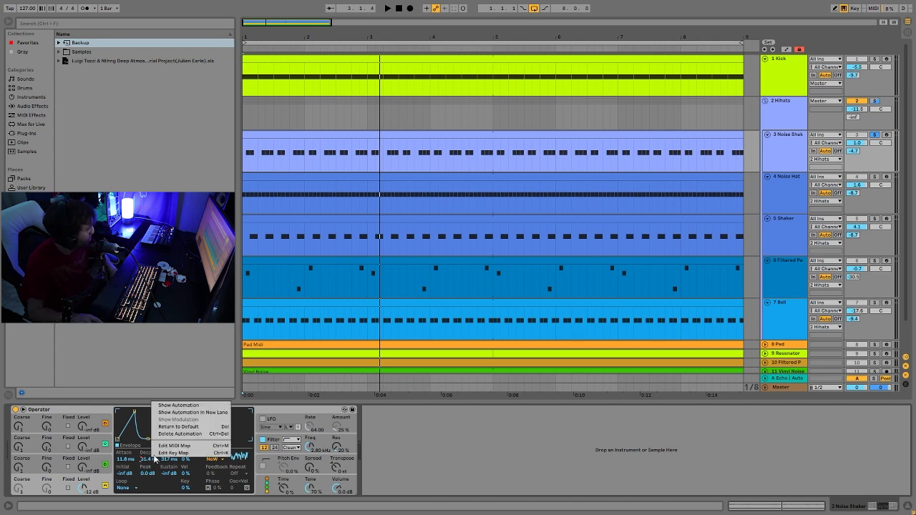
click(178, 413)
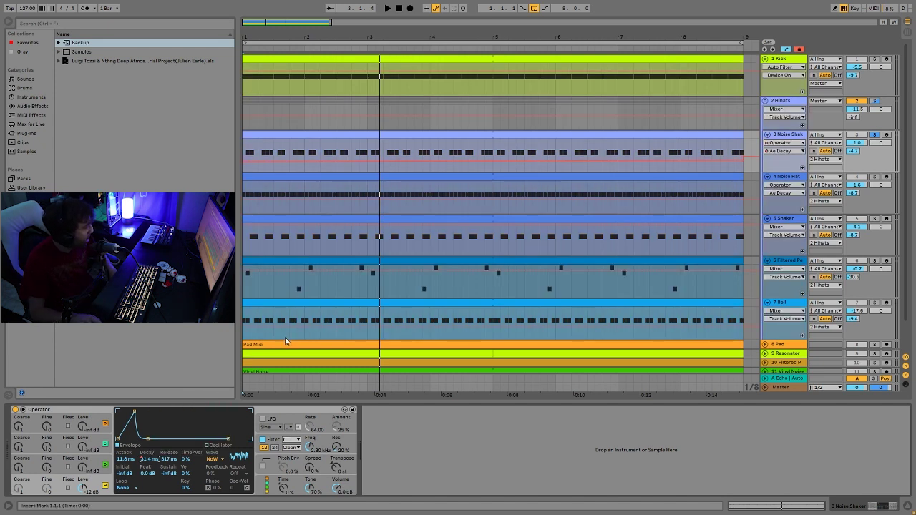
click(248, 366)
key(space)
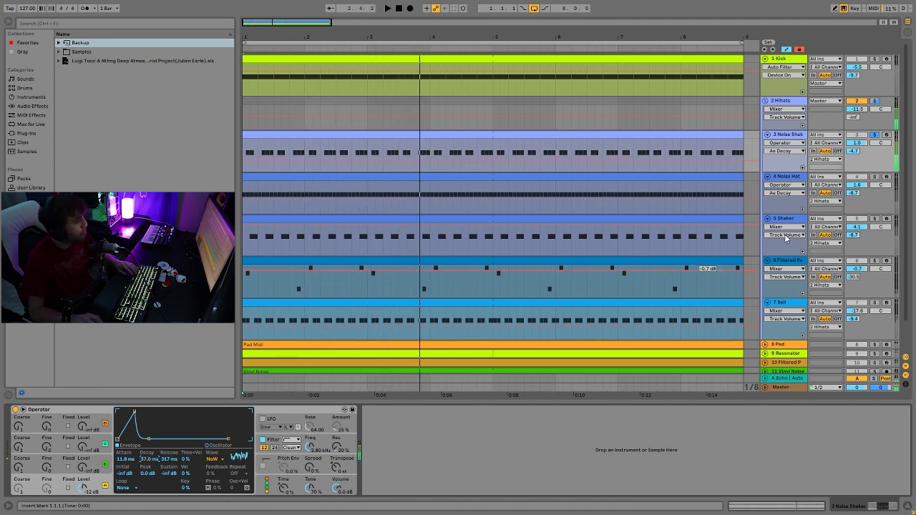
key(space)
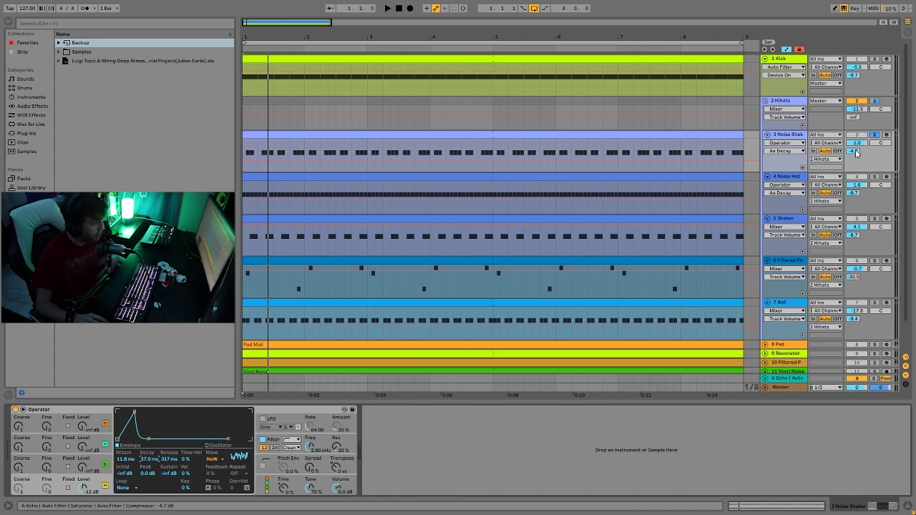
Step: Solo the Noise Hat track instead, play it and examine its Operator's oscillator and filter settings
click(874, 177)
click(800, 178)
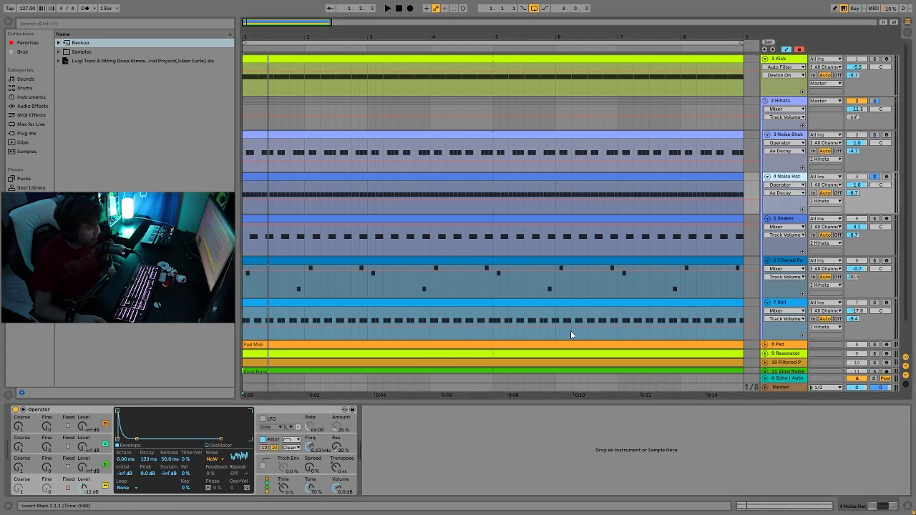
key(space)
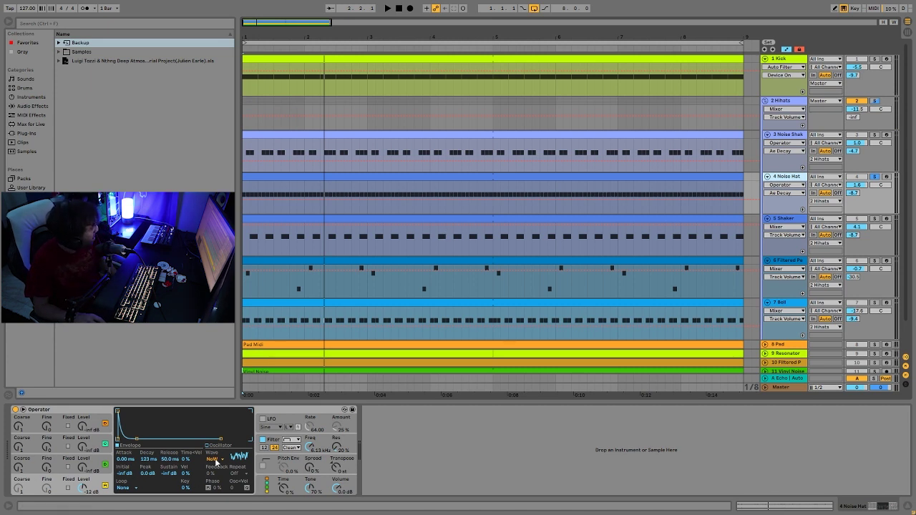
click(285, 440)
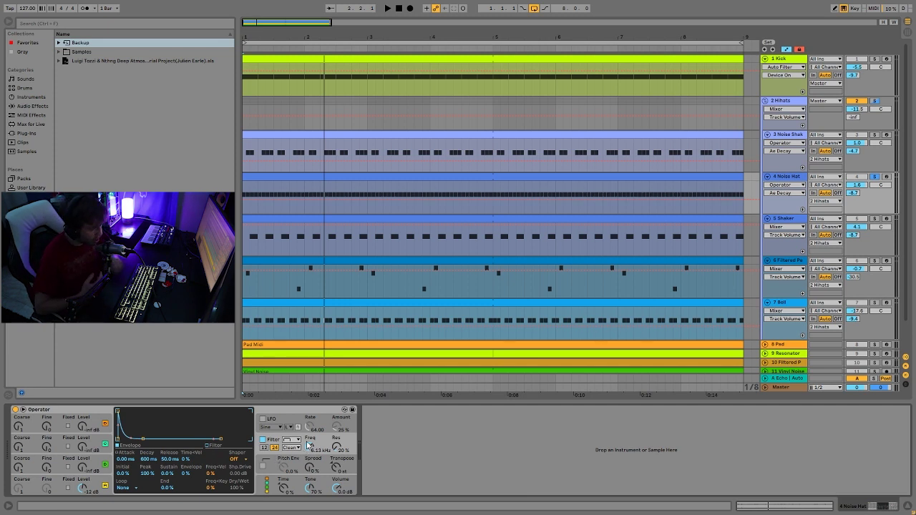
Step: Play the soloed Noise Hat while sweeping its Operator filter frequency up to about 11.2 kHz and back
key(space)
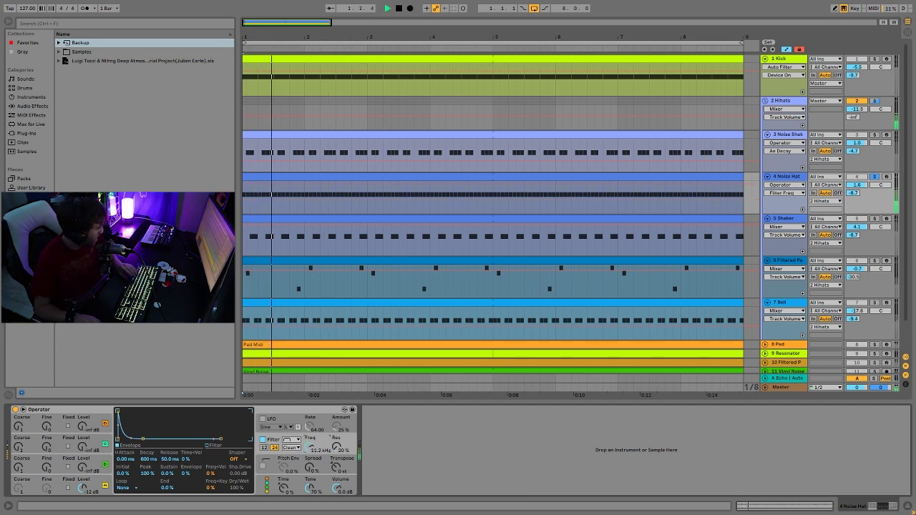
drag(308, 454, 307, 438)
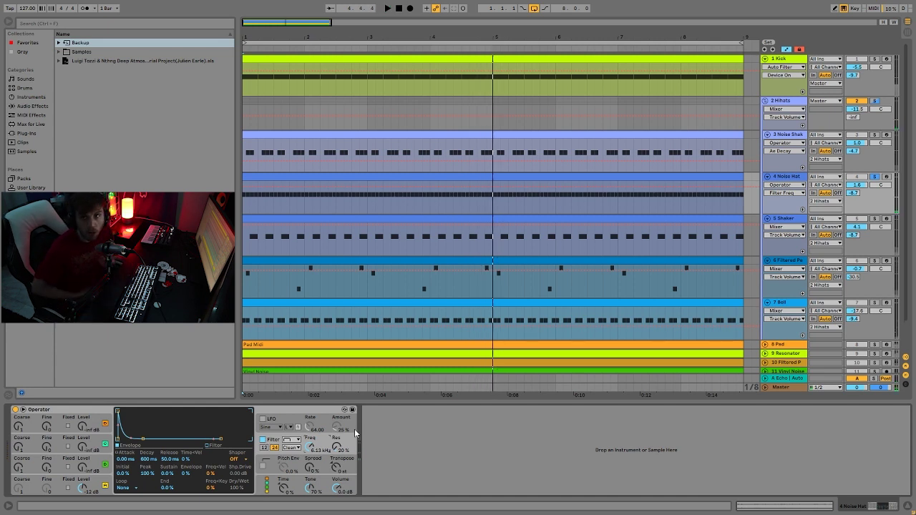
key(space)
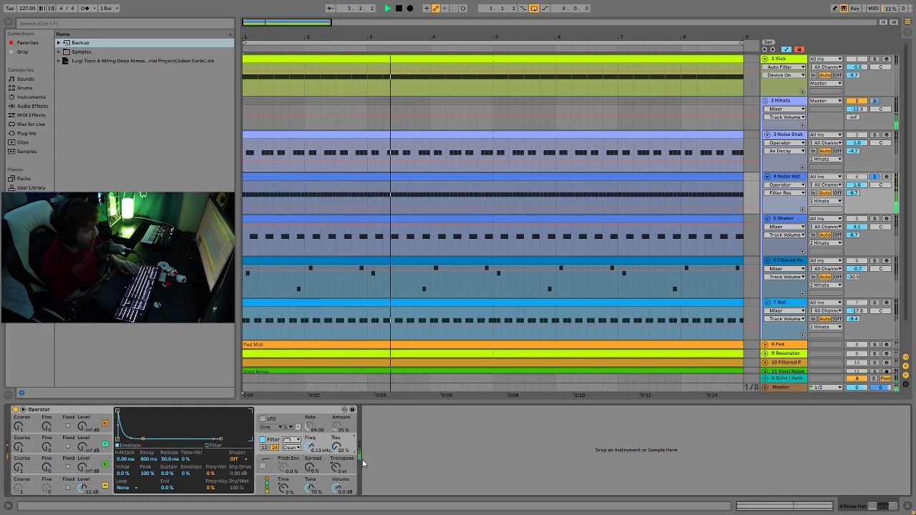
Step: Solo the Shaker track during playback and show its sample instrument, stopping playback
click(874, 219)
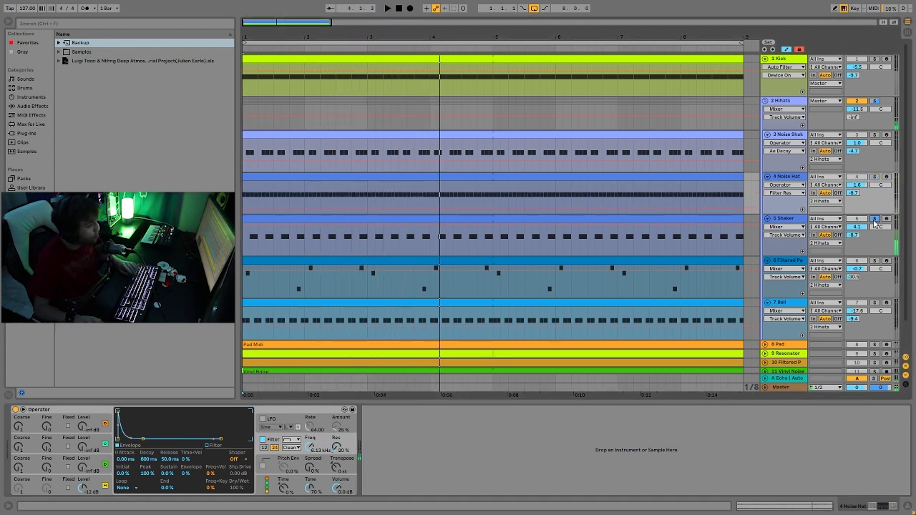
click(796, 224)
key(space)
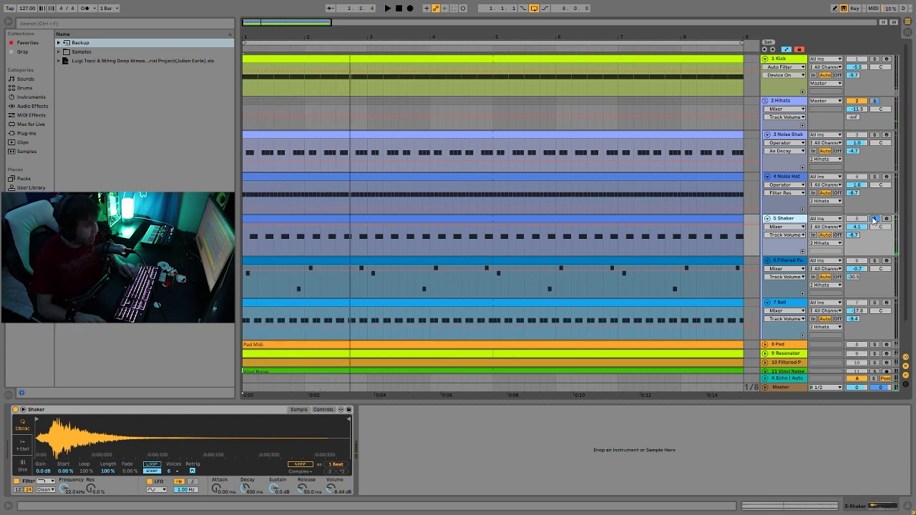
Step: Compare the Shaker on its own with the full mix by toggling its solo and replaying the loop
key(space)
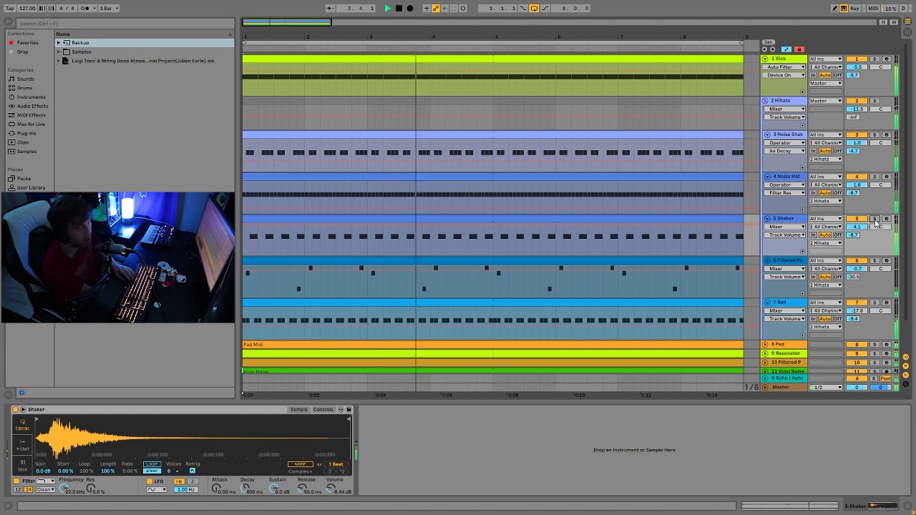
key(space)
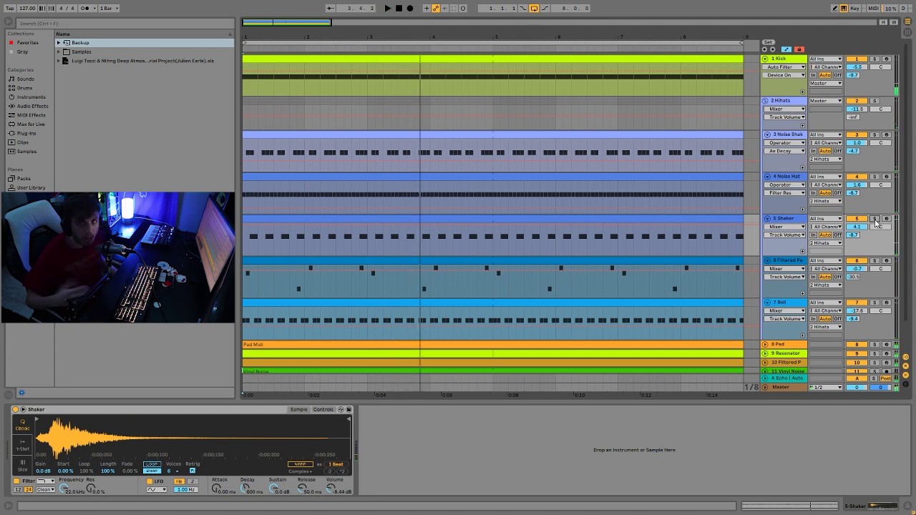
key(space)
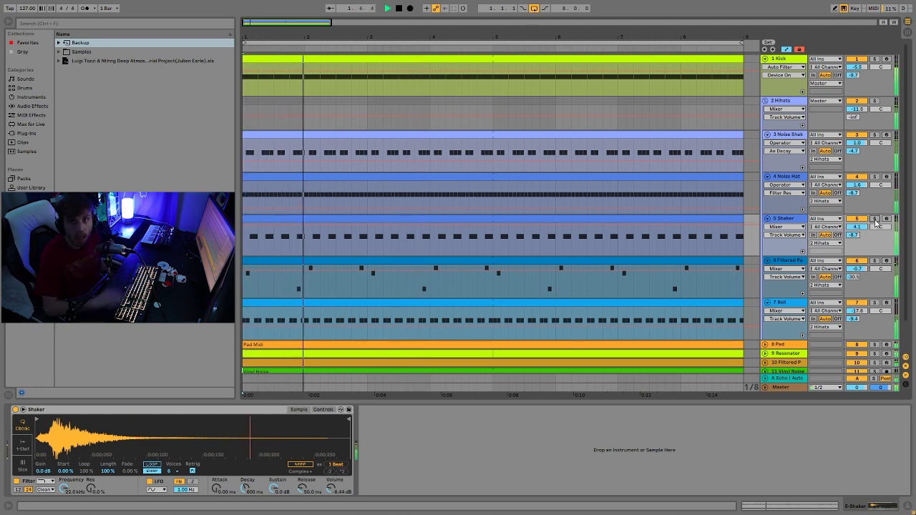
click(874, 219)
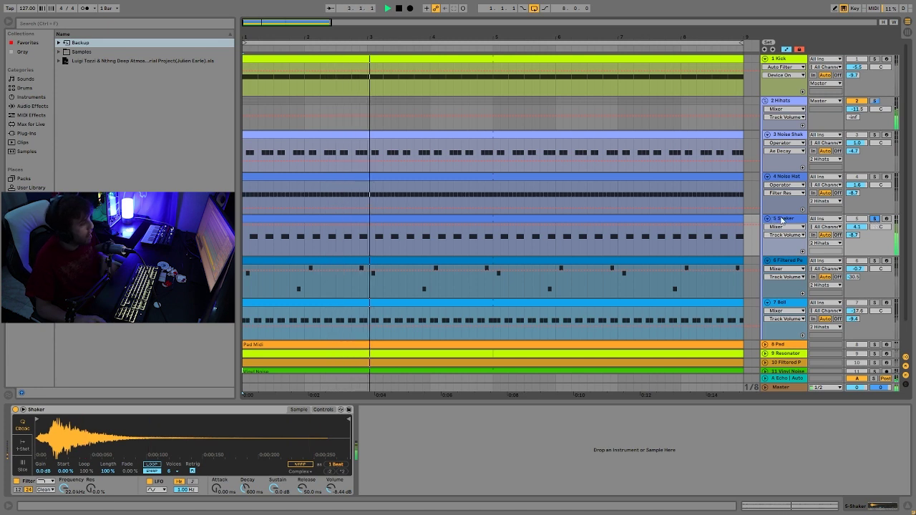
key(space)
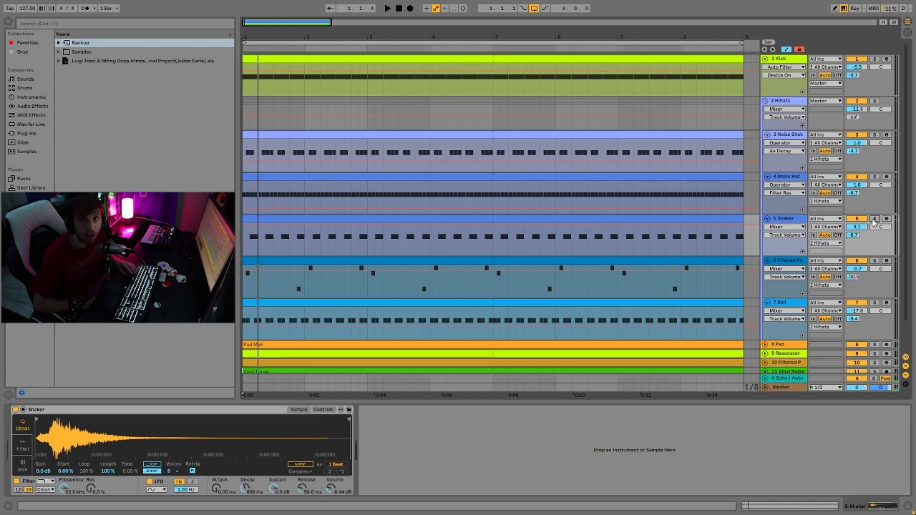
key(space)
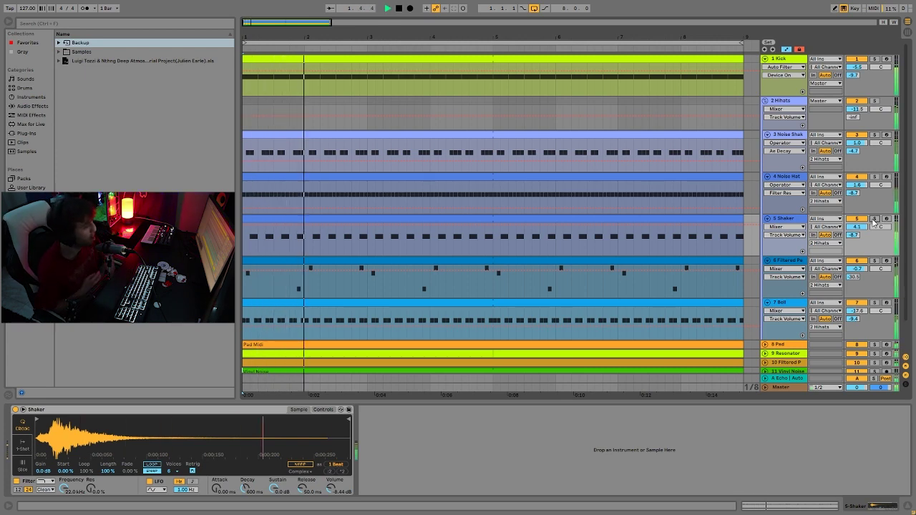
Step: Solo the Filtered Perc track, show its Drum Rack, Auto Filter and Saturator, and play it
click(874, 261)
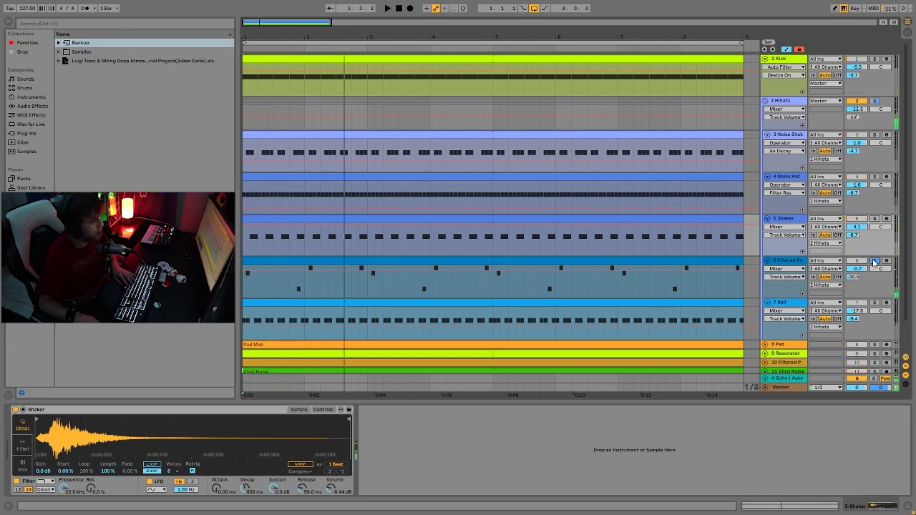
click(795, 262)
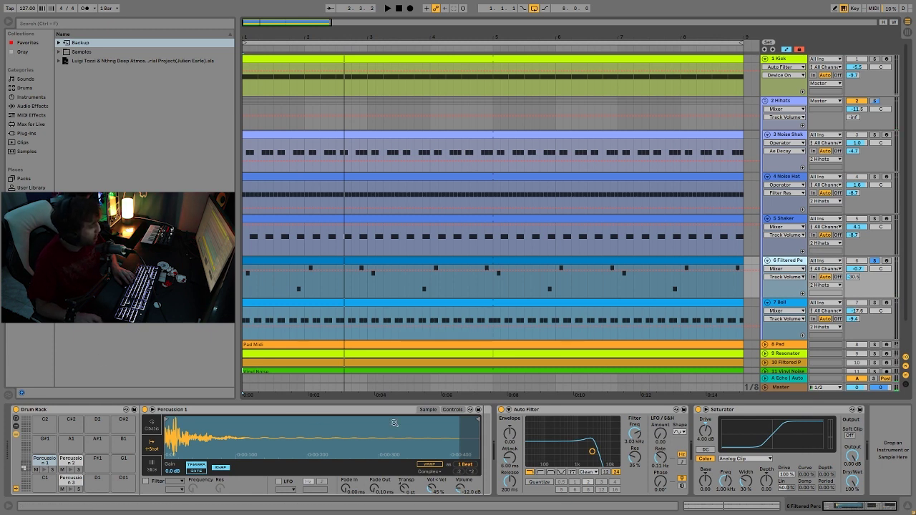
key(space)
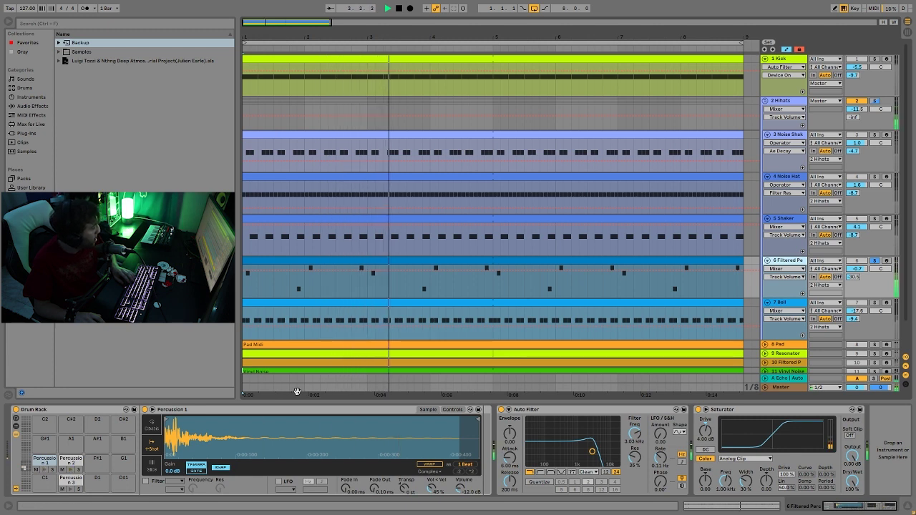
key(space)
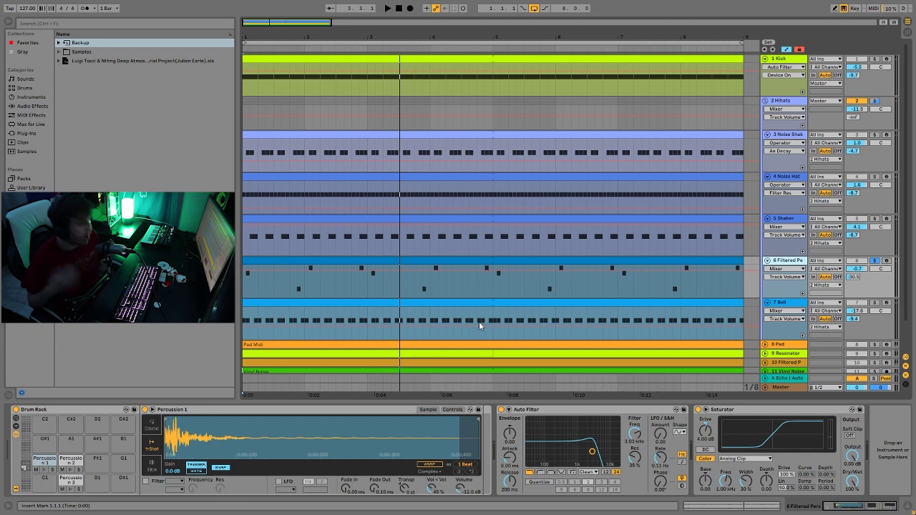
Step: Replay the soloed Filtered Perc track and preview the Percussion 2 pad of its Drum Rack
key(space)
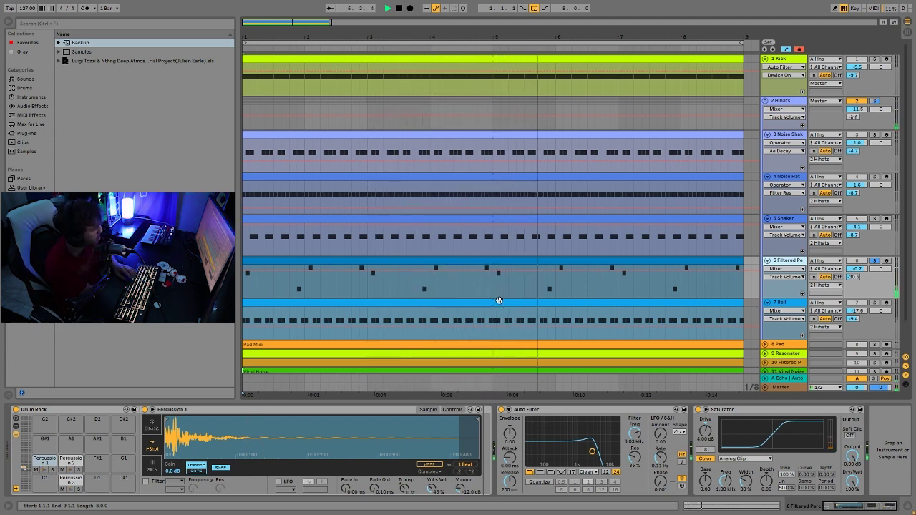
key(space)
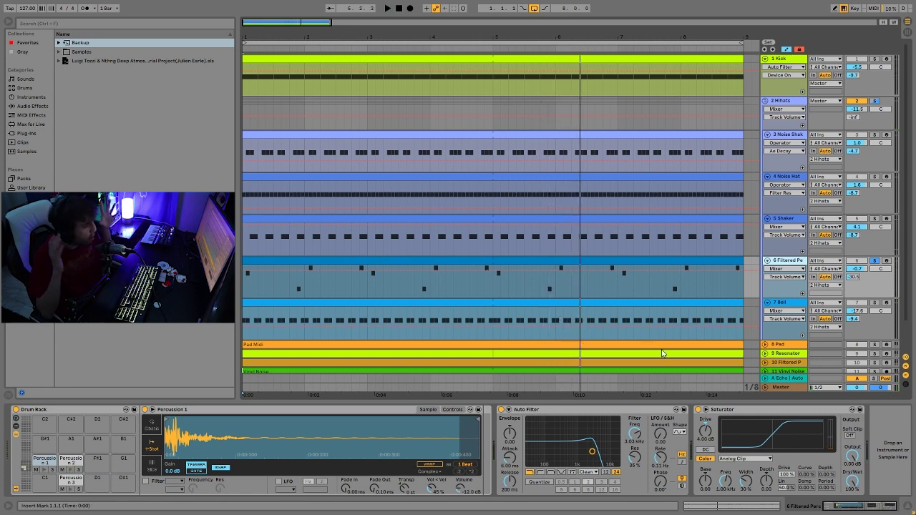
click(72, 473)
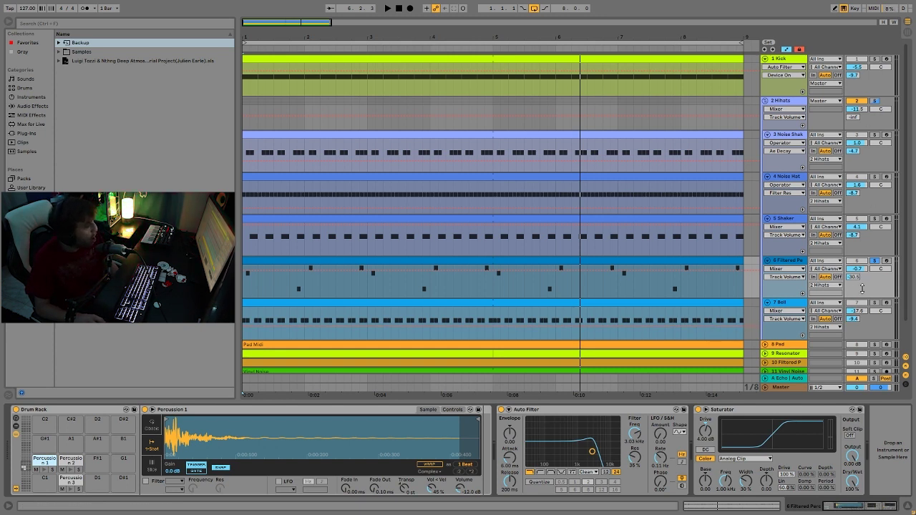
Step: Solo and play the Bell track, and show its sample instrument's filter, LFO and envelope controls
click(785, 302)
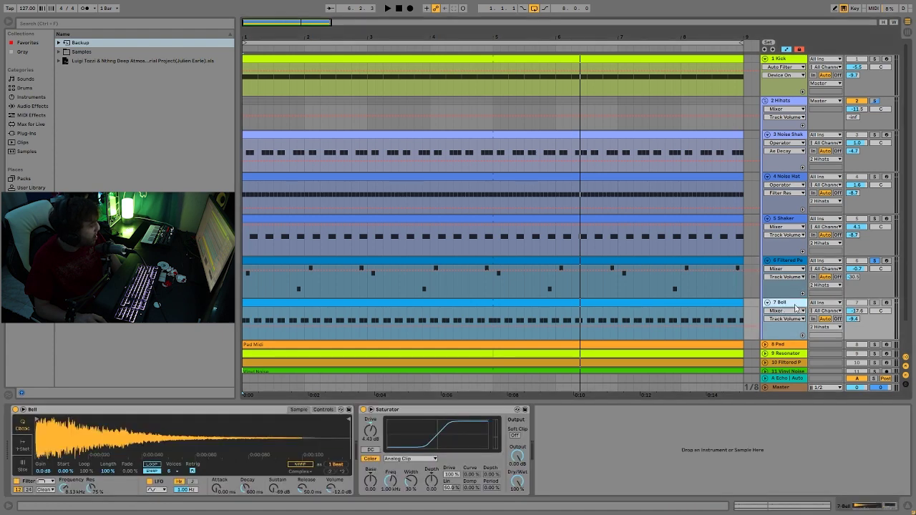
key(space)
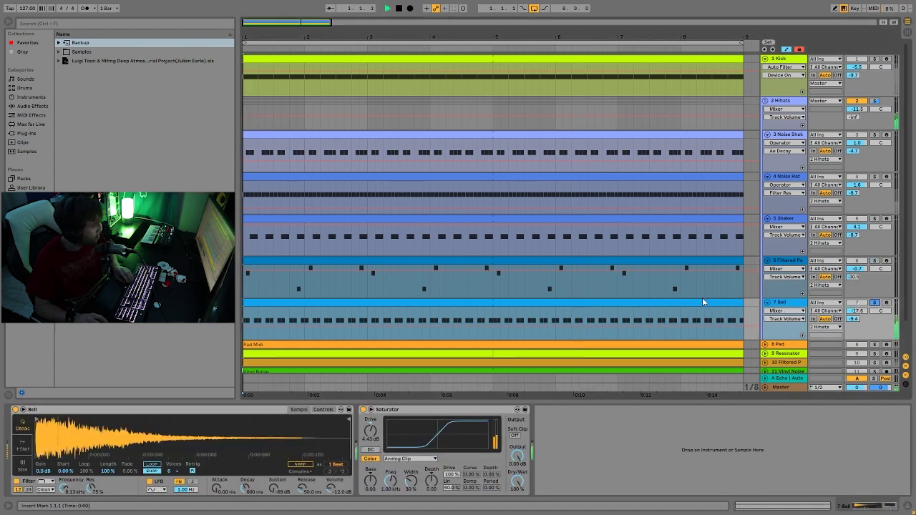
click(686, 306)
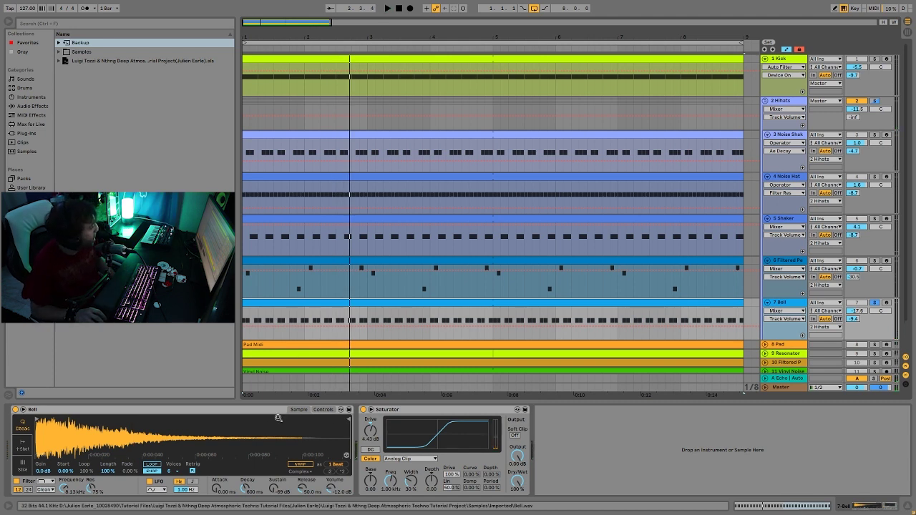
click(324, 409)
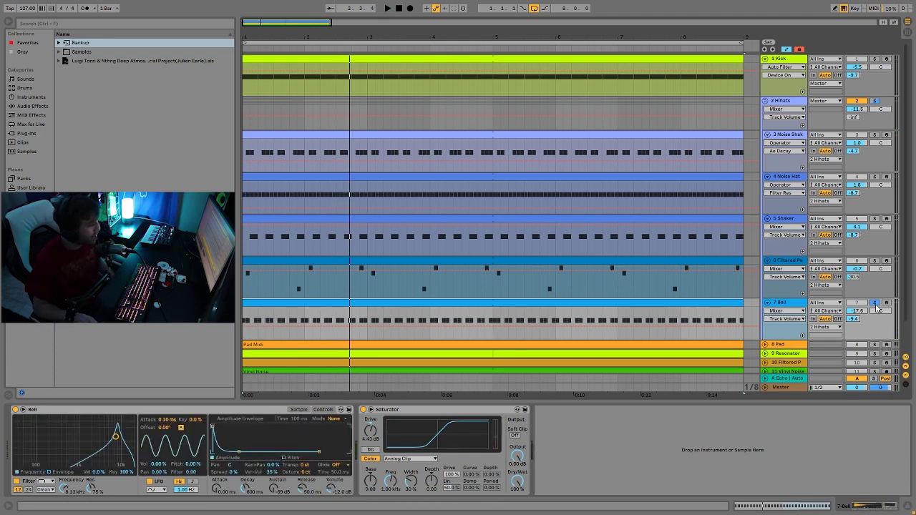
Step: Play the full mix with the Bell's filter bypassed and its volume adjusted, restore both settings, and replay the Bell soloed
key(space)
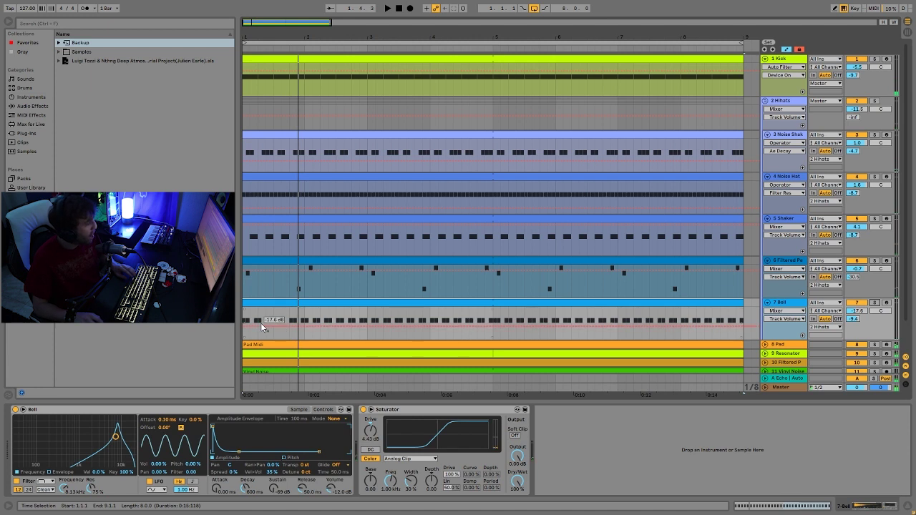
key(space)
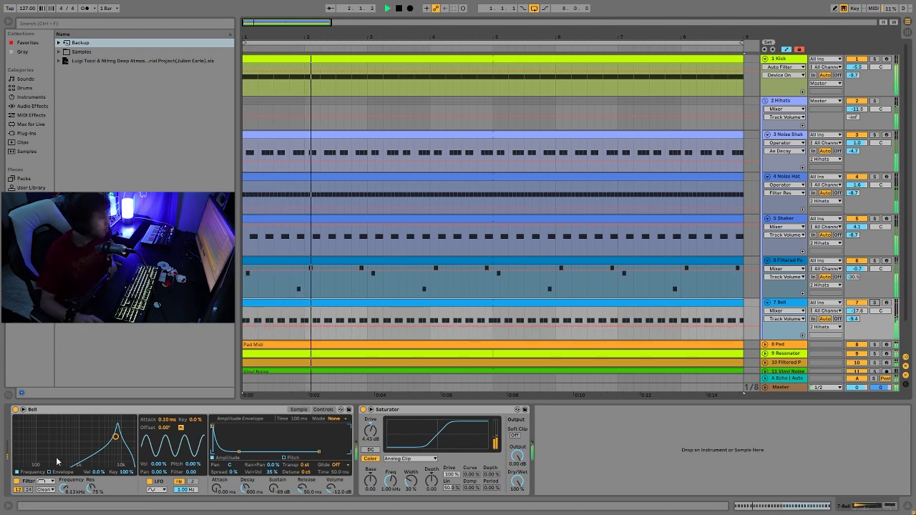
click(18, 484)
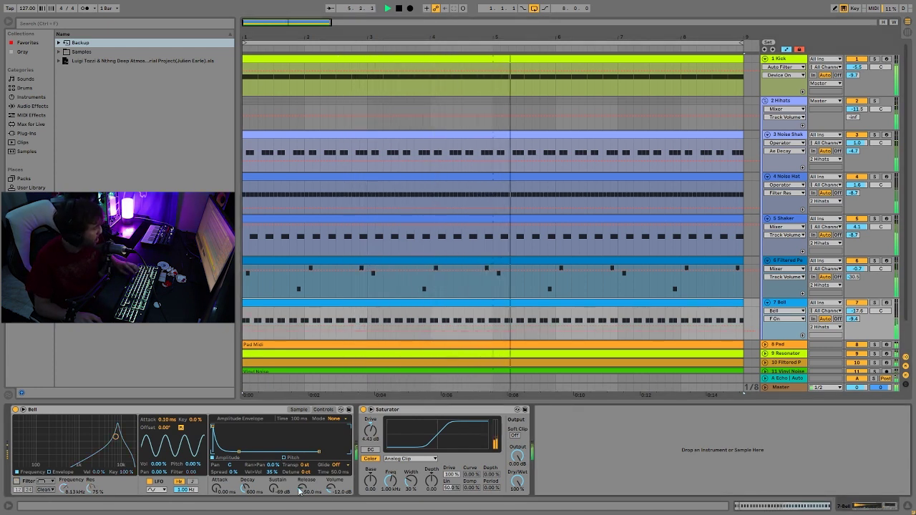
drag(332, 492, 333, 491)
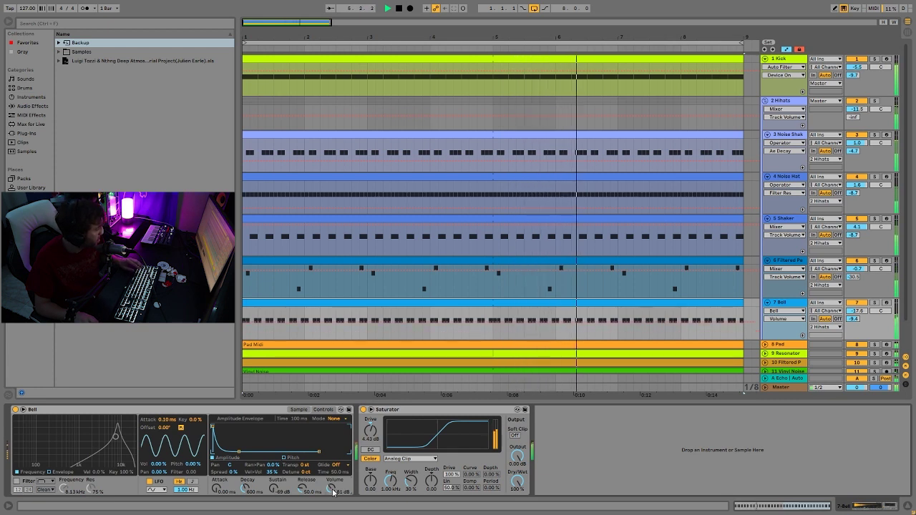
key(Delete)
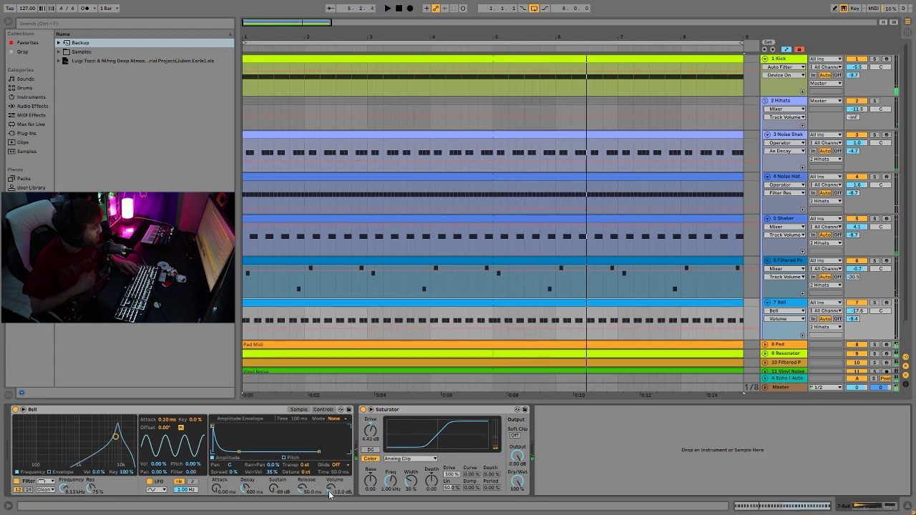
key(space)
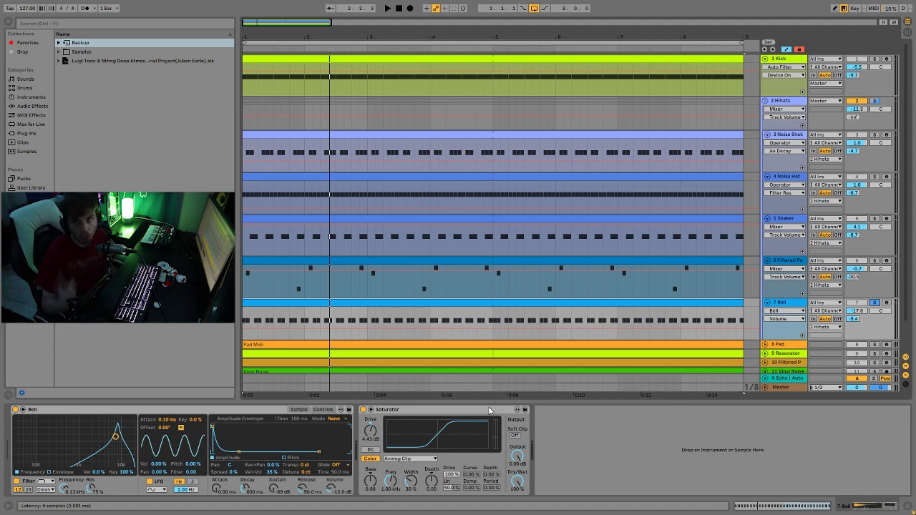
Step: Open the Bell's MIDI clip, examine the rhythm of its C1 notes, and return to the track's devices
double_click(385, 306)
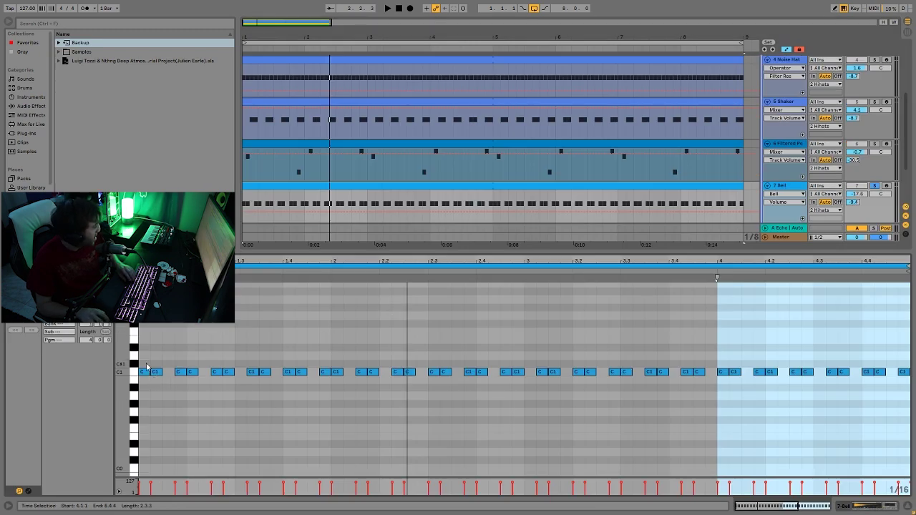
drag(141, 364, 160, 376)
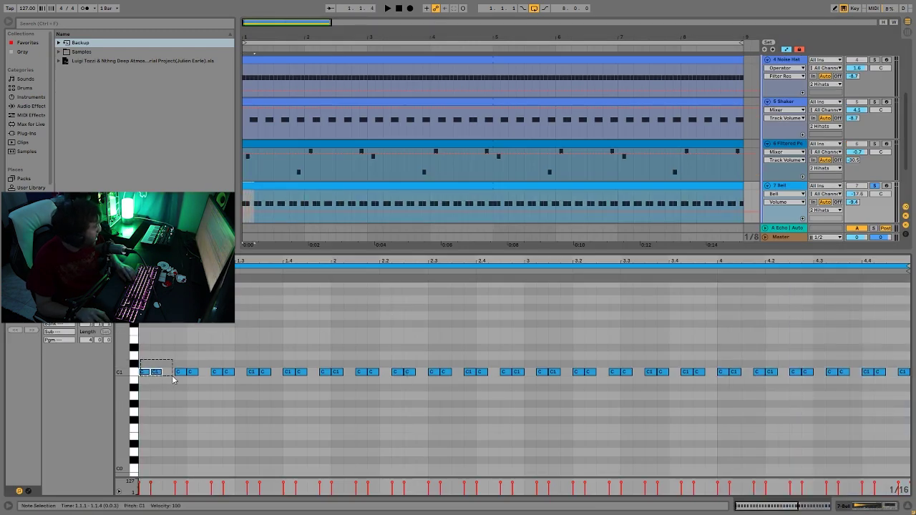
click(180, 373)
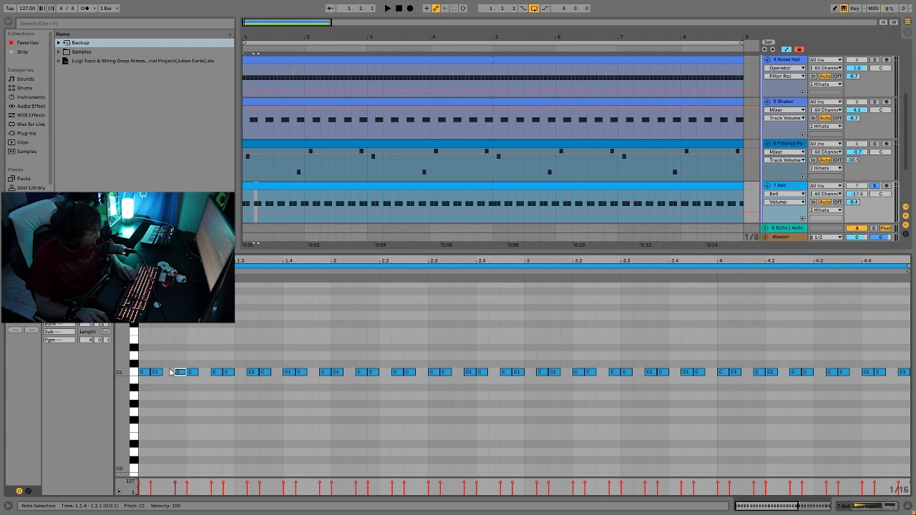
drag(141, 362, 350, 379)
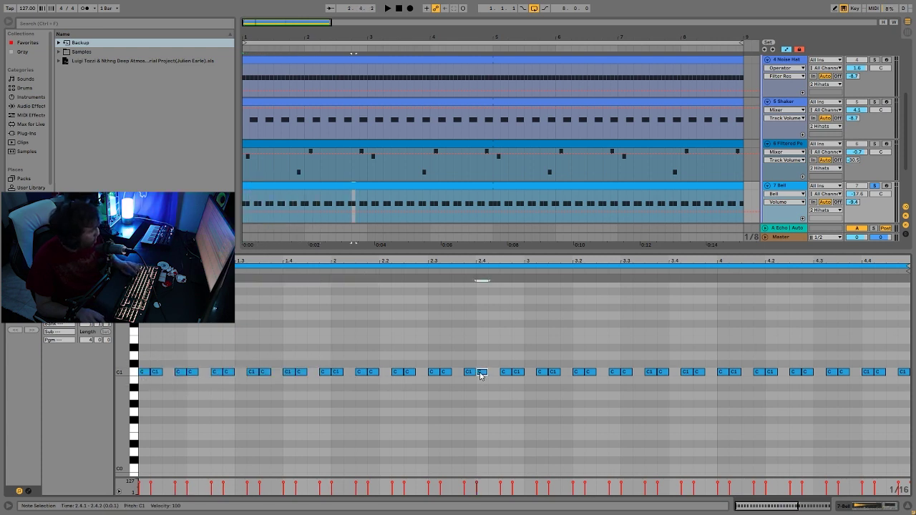
click(482, 372)
click(801, 188)
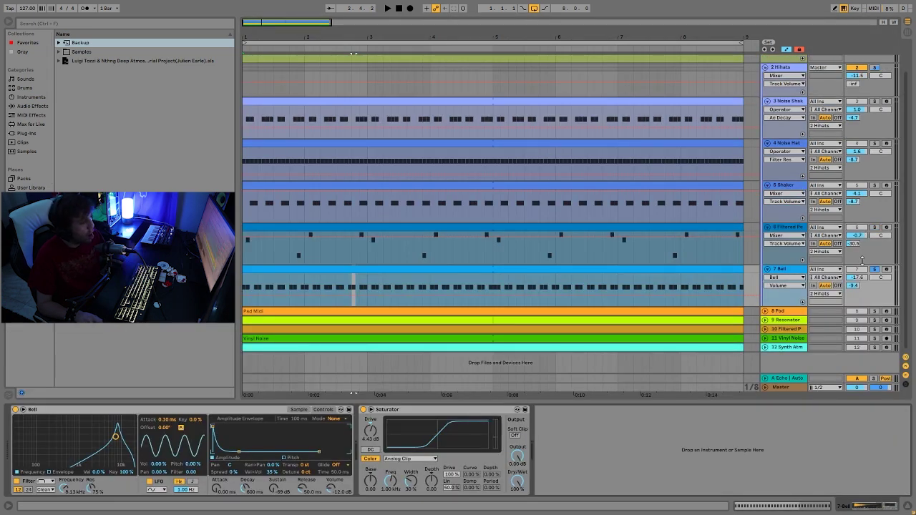
Step: Unsolo the Bell and replay the full loop, toggling the track off and on to compare its contribution
click(874, 269)
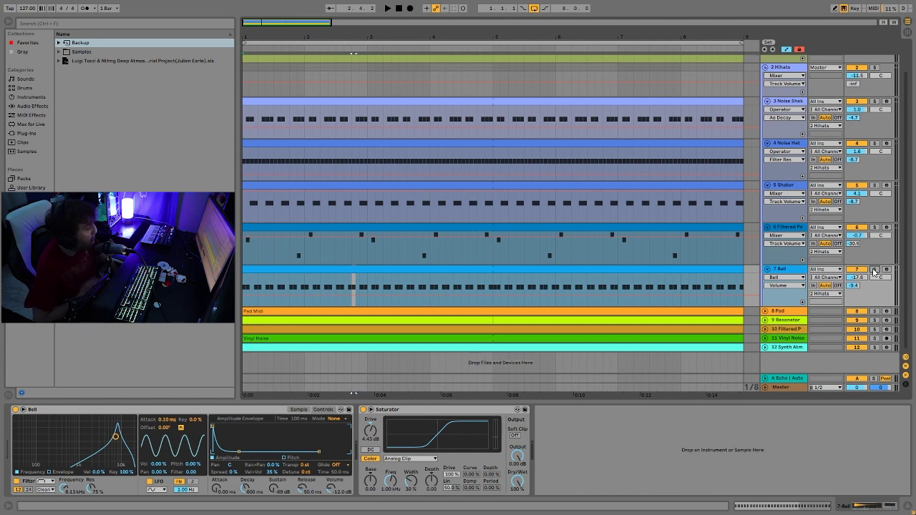
click(681, 270)
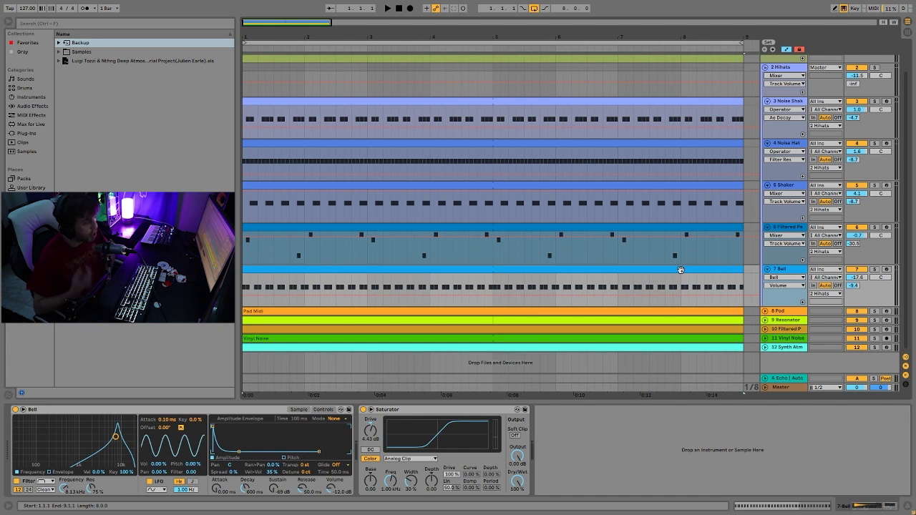
key(space)
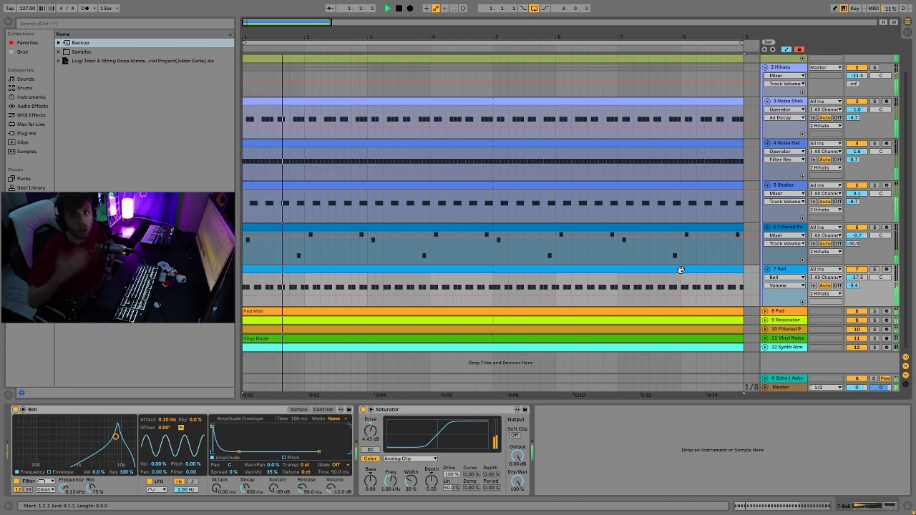
click(857, 270)
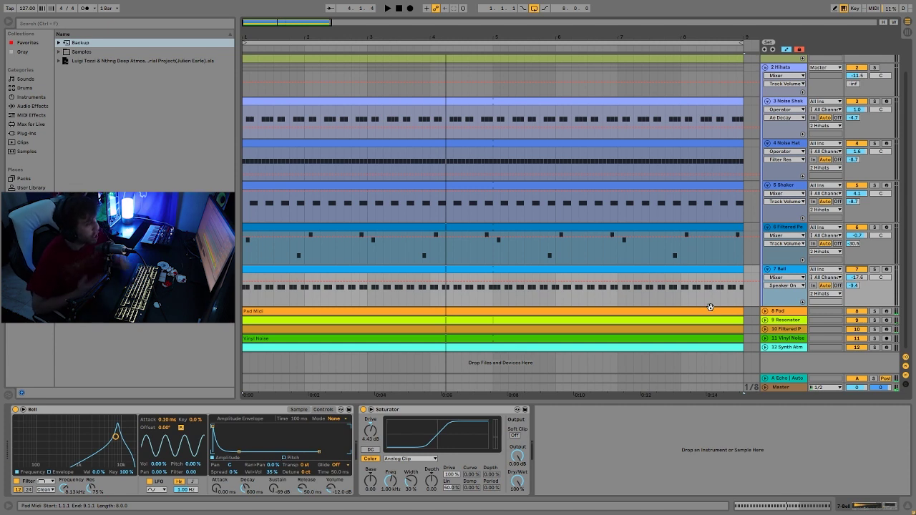
key(space)
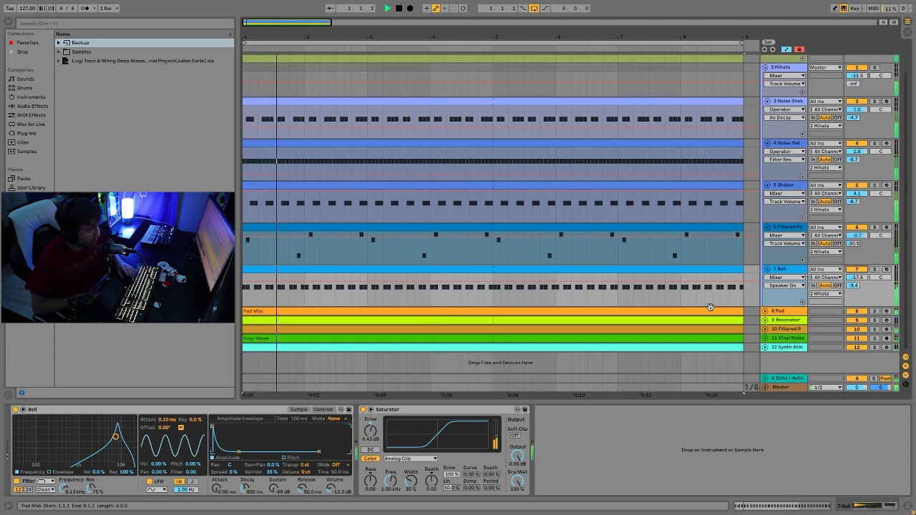
key(space)
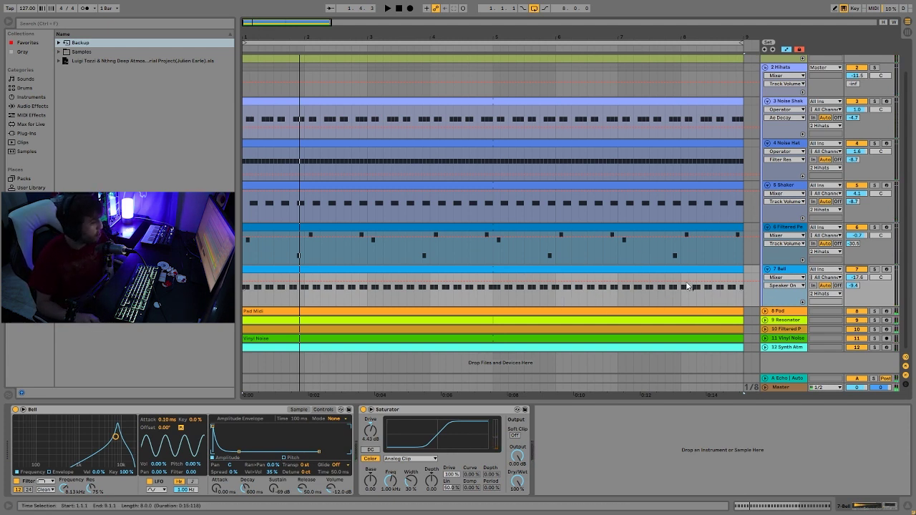
Step: Solo the Hihats group and play it with its Saturator and Auto Filter bypassed and re-enabled for comparison
click(789, 67)
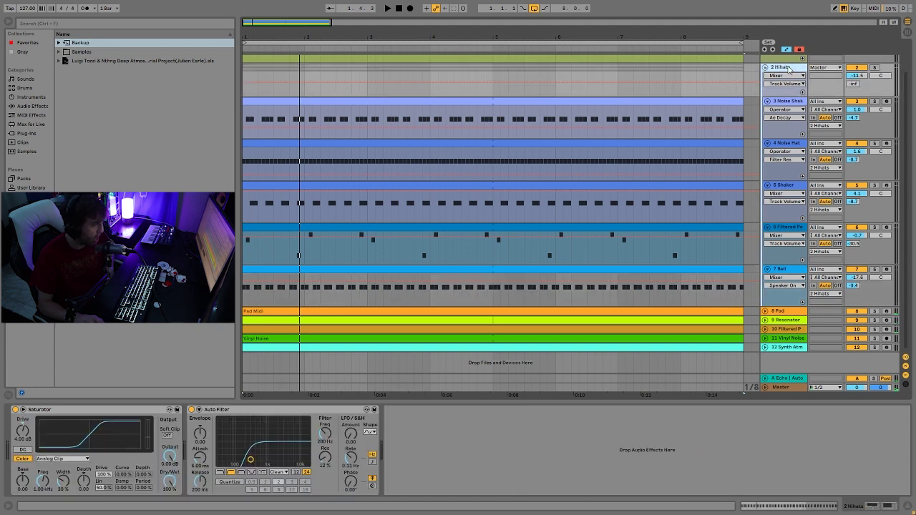
click(875, 68)
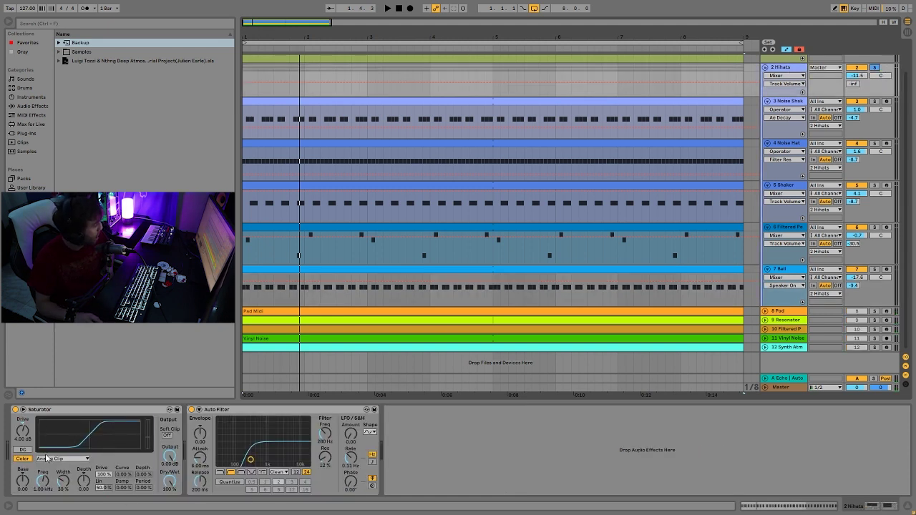
click(192, 410)
click(15, 410)
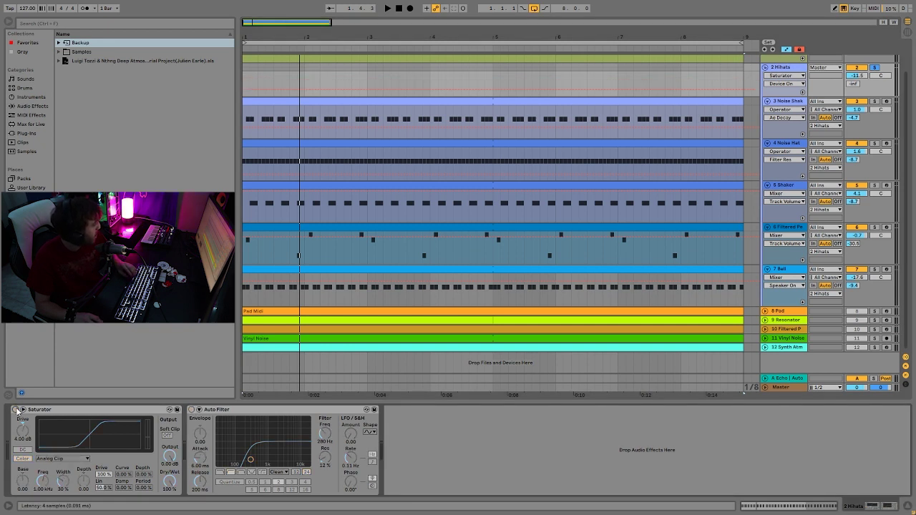
key(space)
click(15, 410)
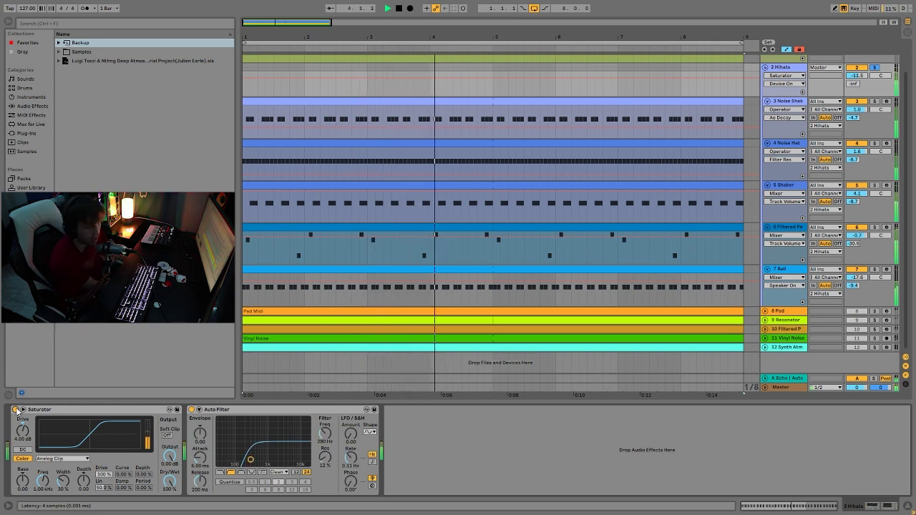
key(space)
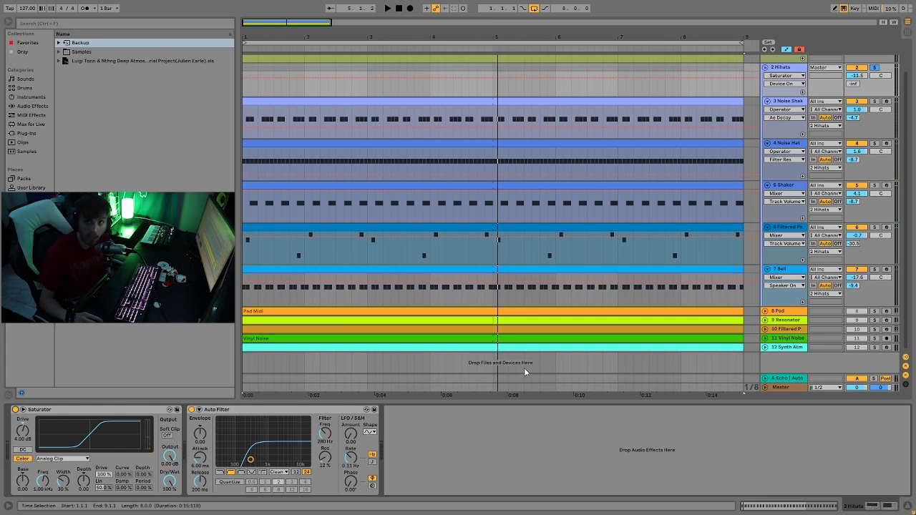
Step: Solo and play the Pad track, show its device chain, and unfold it to open the Pad Midi clip
click(874, 313)
click(777, 313)
key(space)
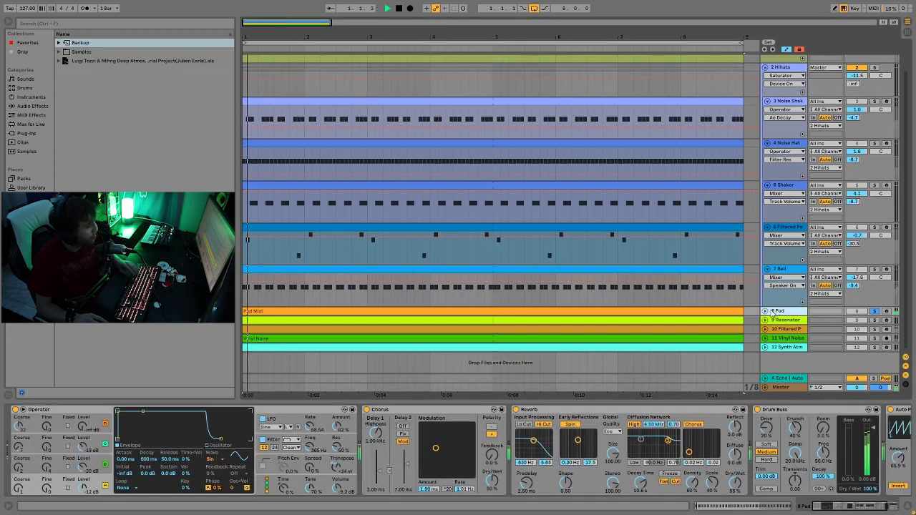
click(764, 311)
double_click(698, 278)
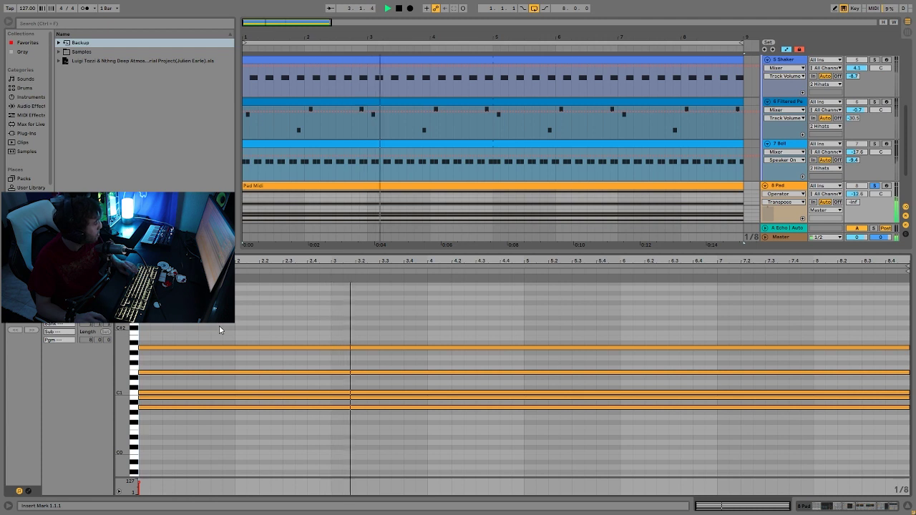
key(space)
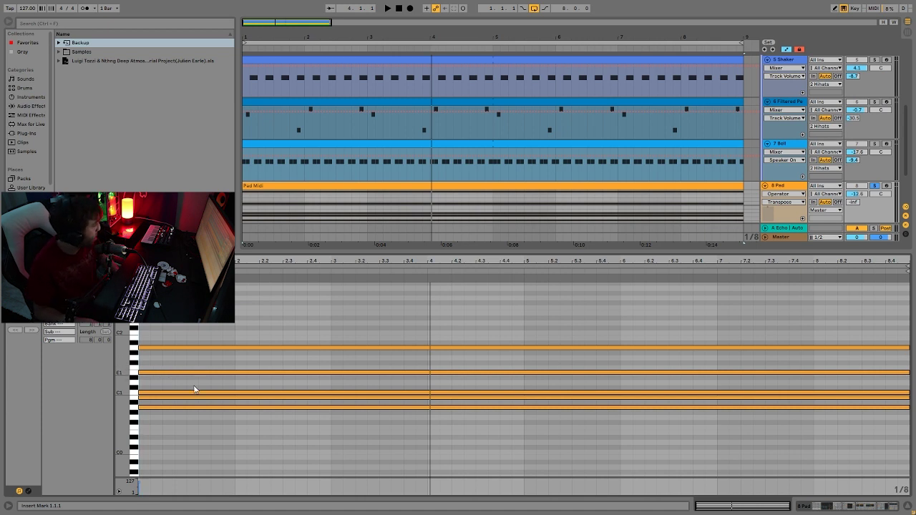
Step: Audition the Pad chord's A0, C1, E1 and A1 notes one by one
click(147, 408)
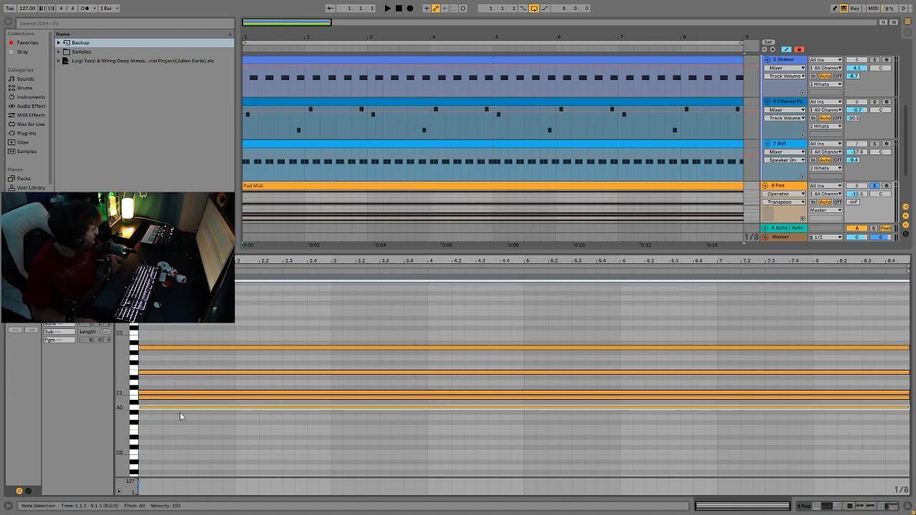
drag(167, 405, 168, 394)
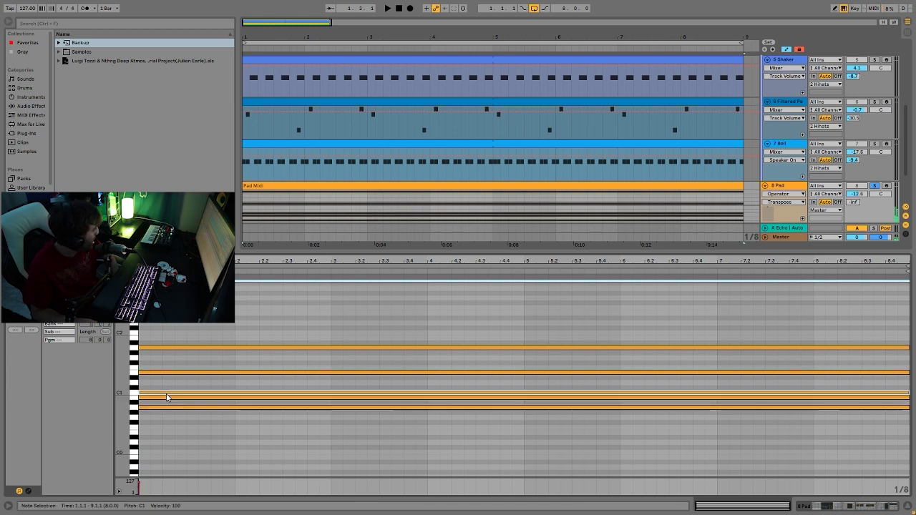
click(159, 373)
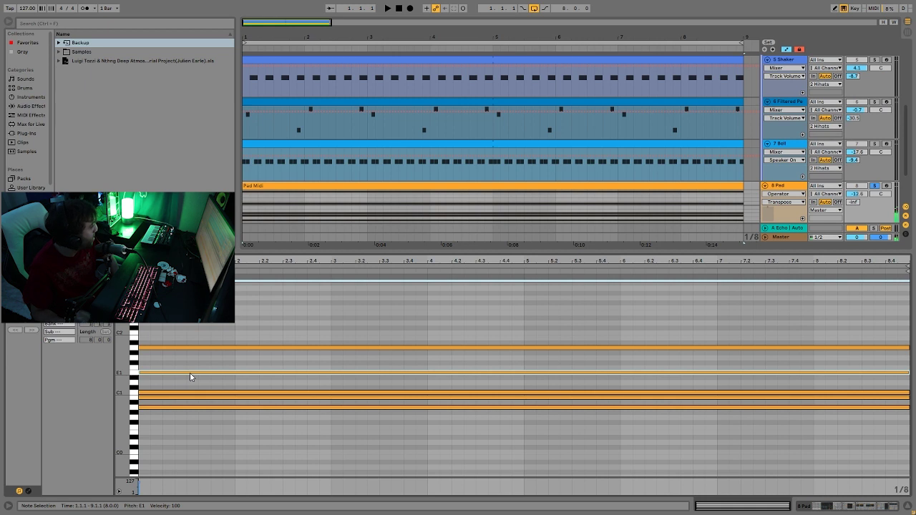
click(136, 347)
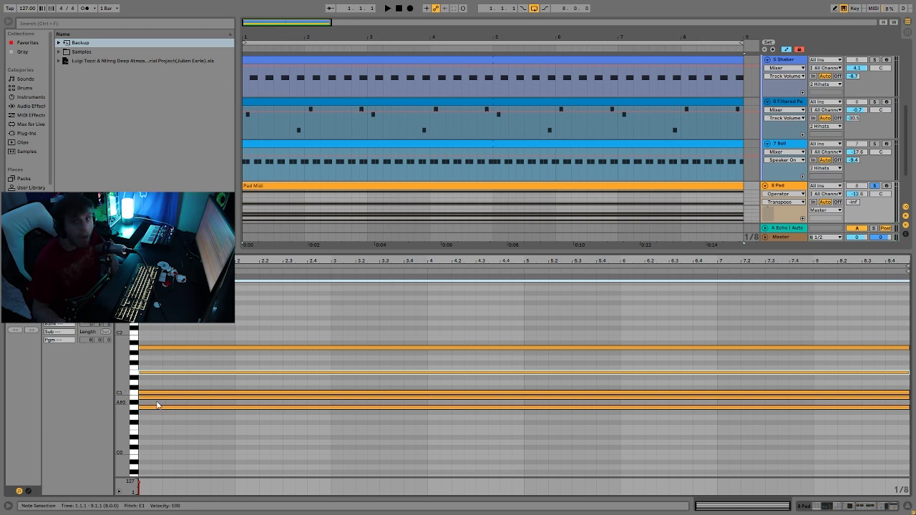
Step: Preview the Pad chord's lowest notes, comparing B0 with its neighbours A0 and C1
click(136, 409)
click(135, 400)
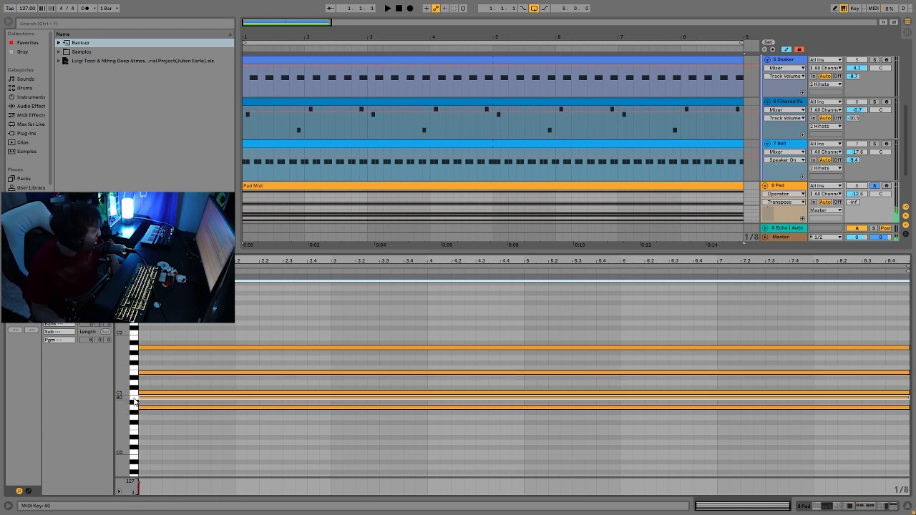
click(133, 398)
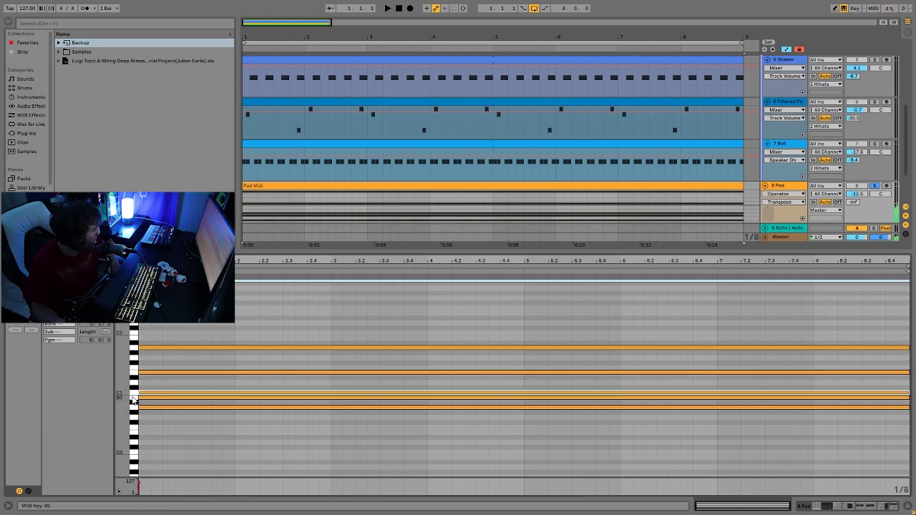
click(135, 400)
click(134, 399)
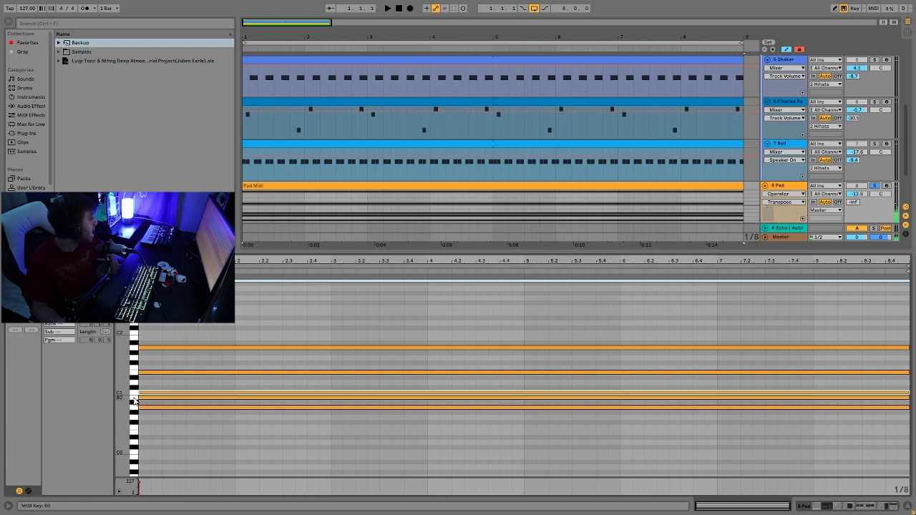
Step: Try moving the Pad chord's B0 note up an octave and adding a G1 note, and undo both changes
click(134, 399)
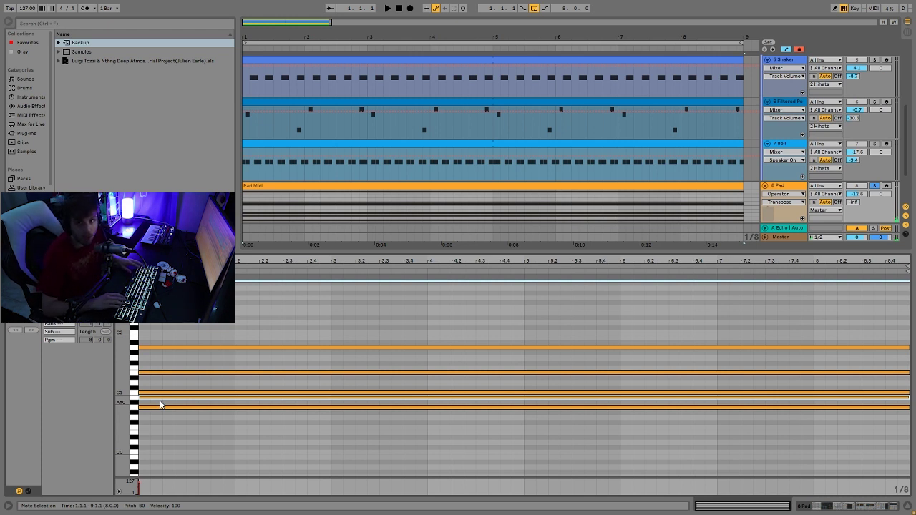
key(Up)
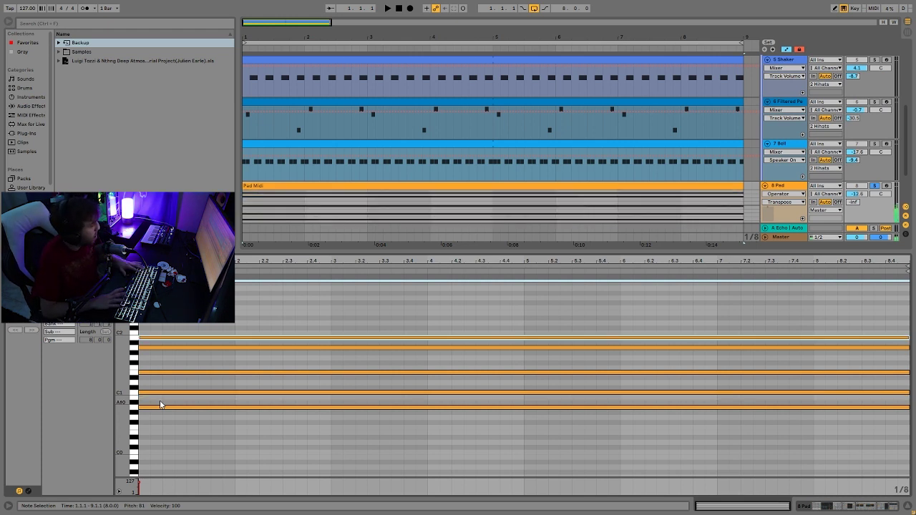
click(145, 359)
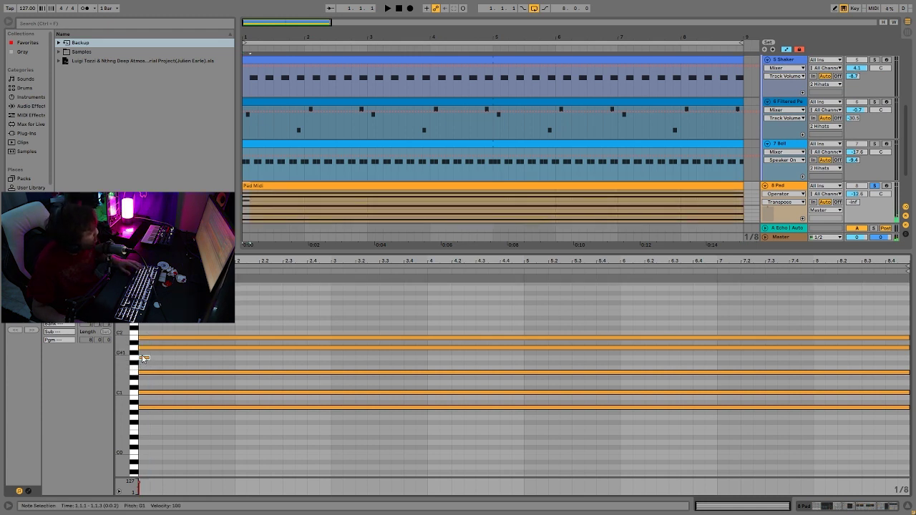
double_click(146, 359)
key(ctrl+z)
key(ctrl+z)
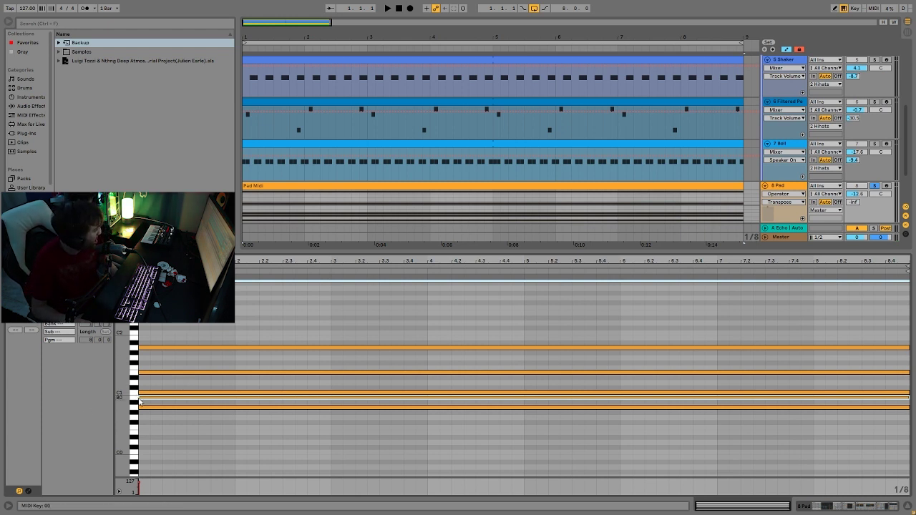
Step: Play back the original Pad chord from the start of the clip
key(space)
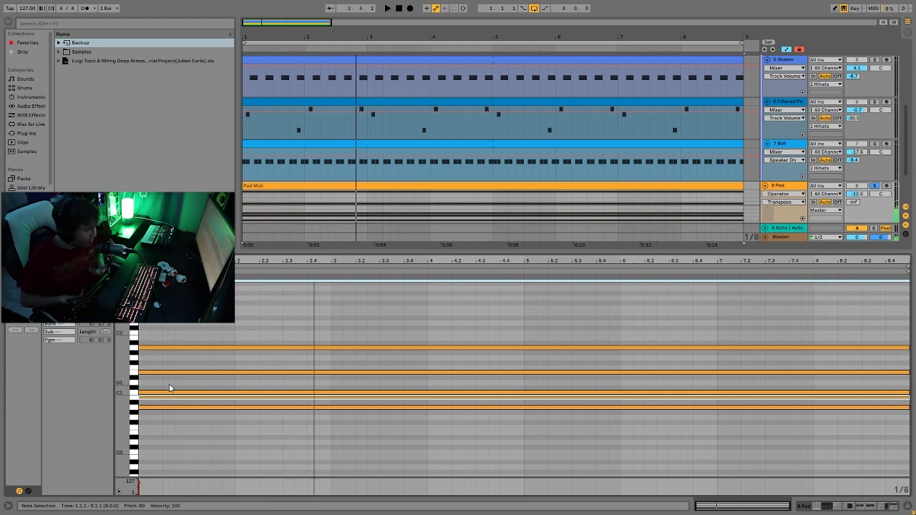
key(space)
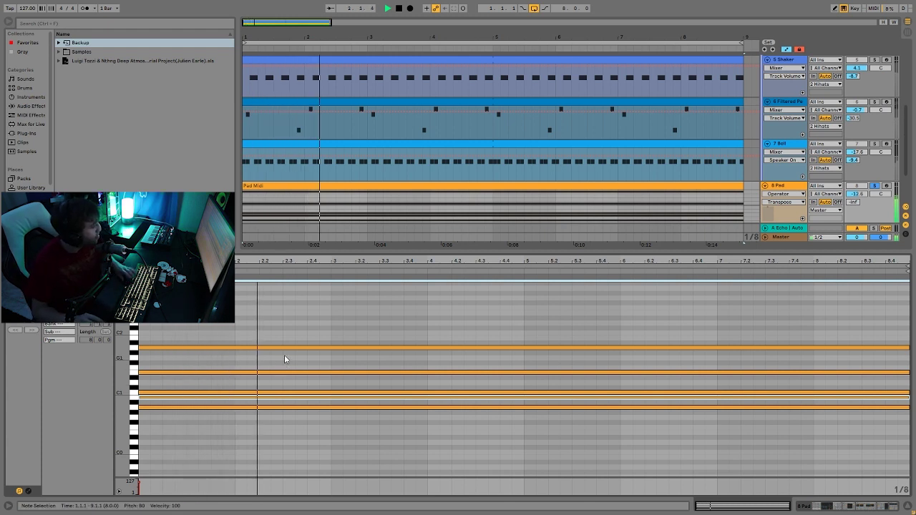
key(space)
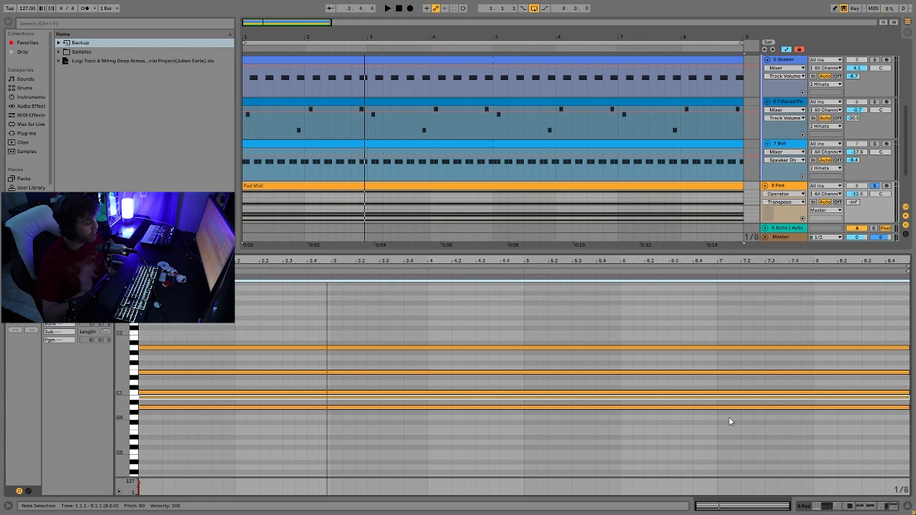
Step: Try adding a D1 note across the full length of the Pad chord, play it, and remove the note again
click(143, 383)
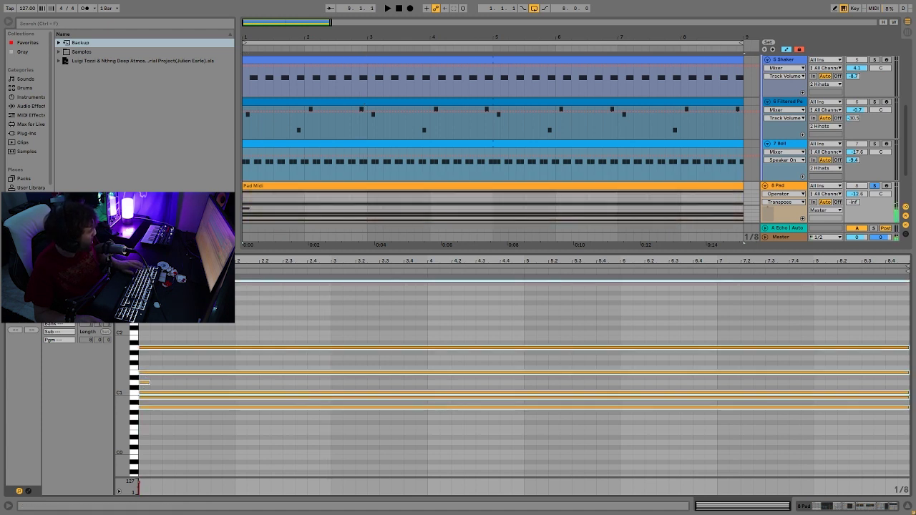
click(199, 337)
key(space)
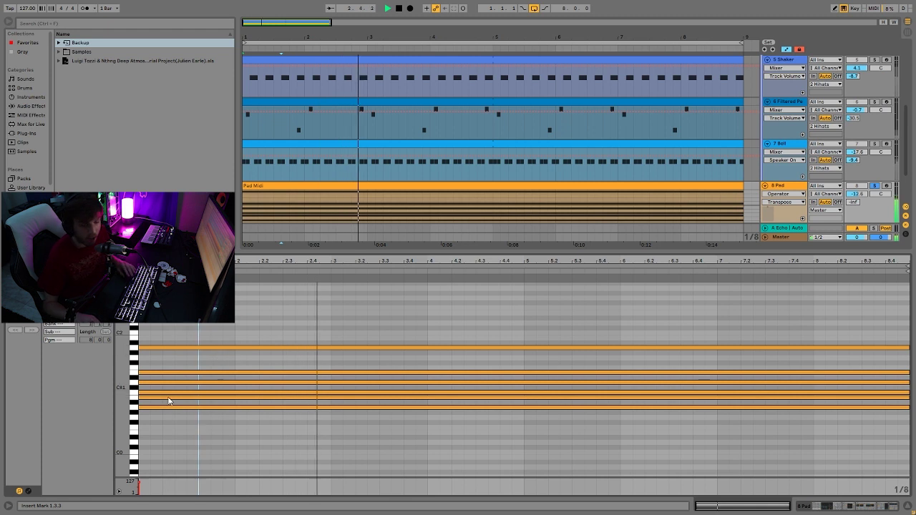
key(space)
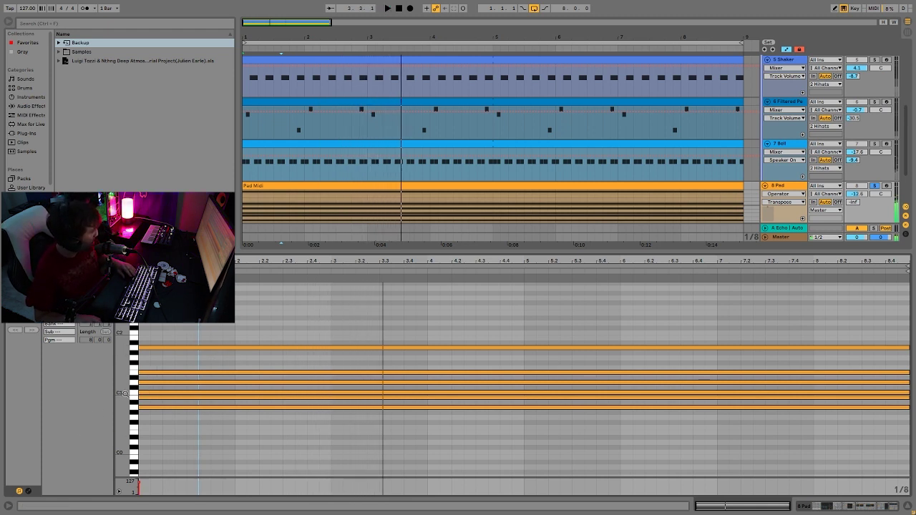
double_click(148, 381)
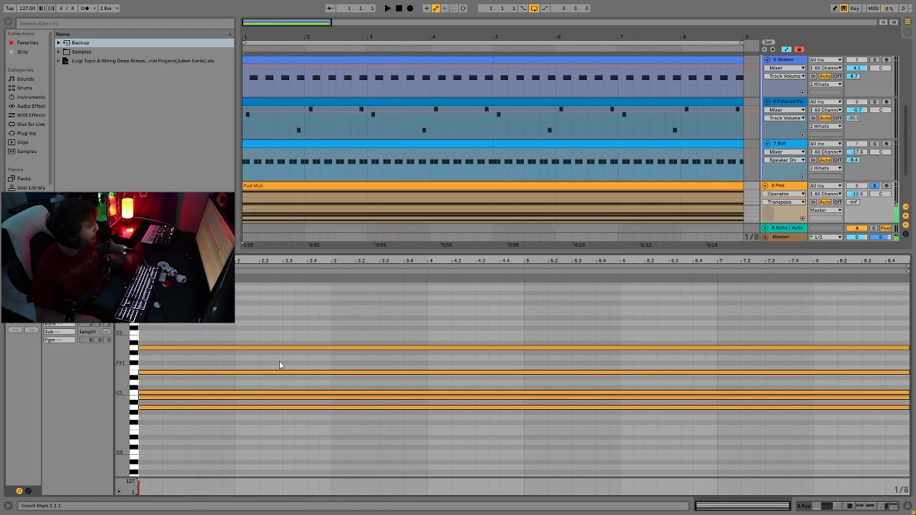
Step: Show the Pad track's device chain, switch off Operator's filter, and bring up its oscillator settings
click(792, 185)
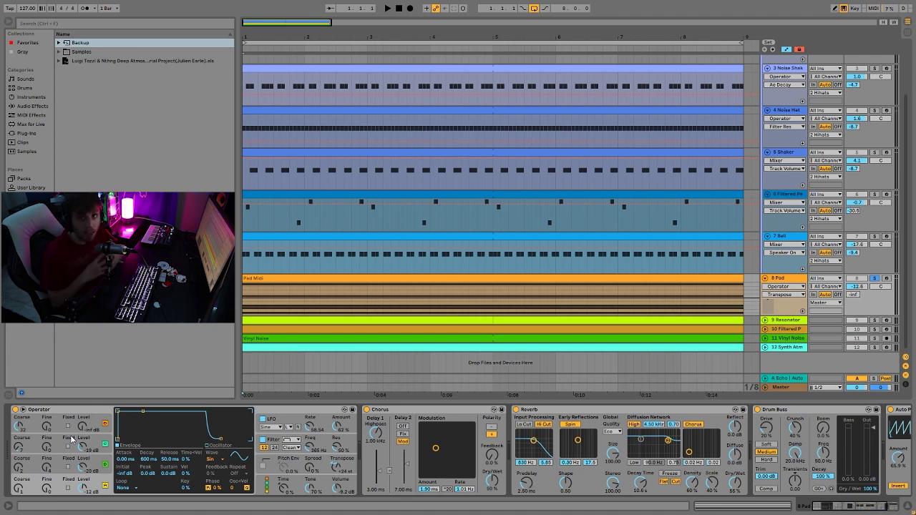
click(263, 439)
click(93, 483)
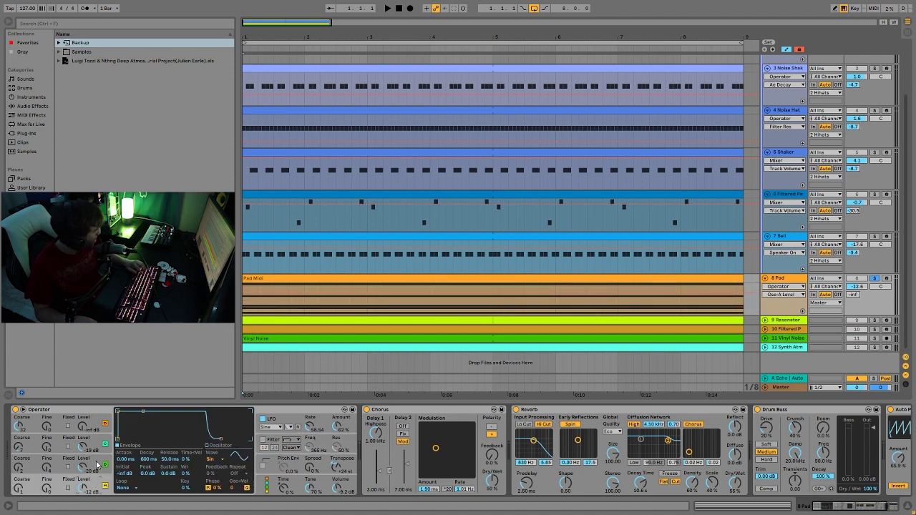
click(98, 465)
Step: Play the pad while varying the coarse tuning of Operator's oscillators C and B
key(space)
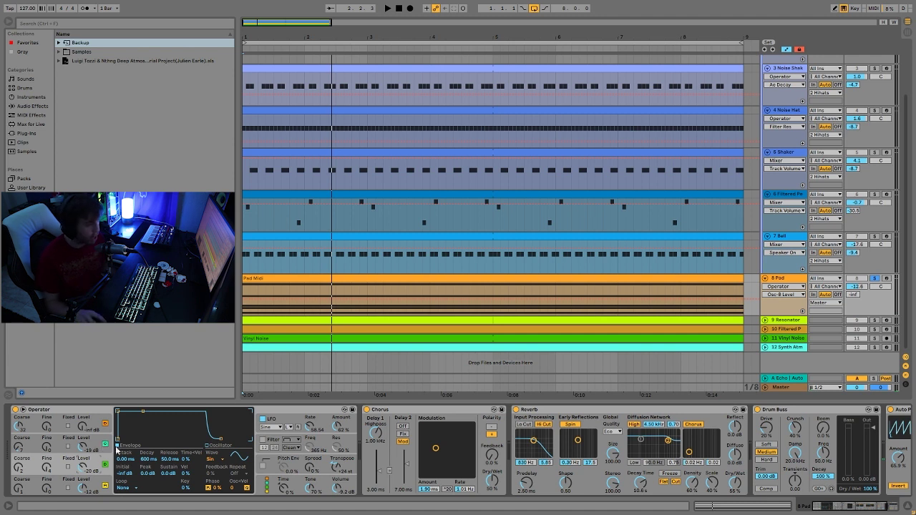
key(space)
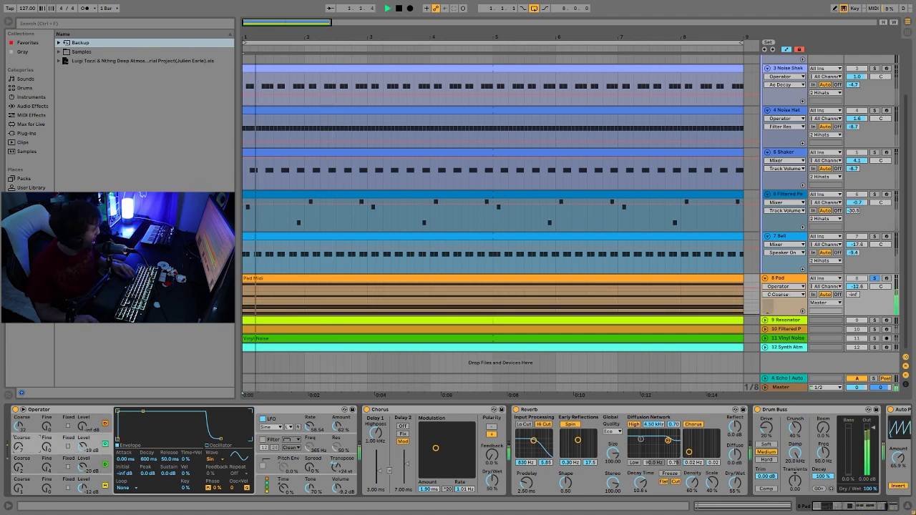
click(17, 448)
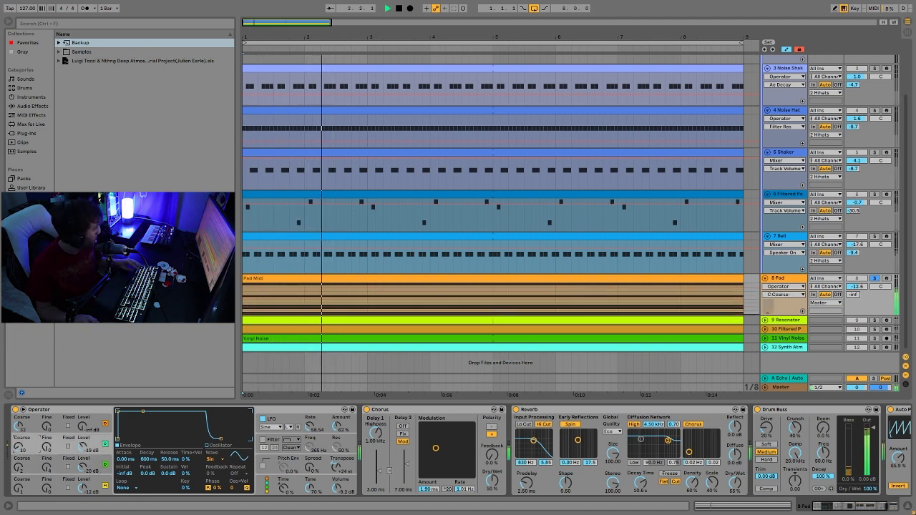
drag(18, 468, 18, 458)
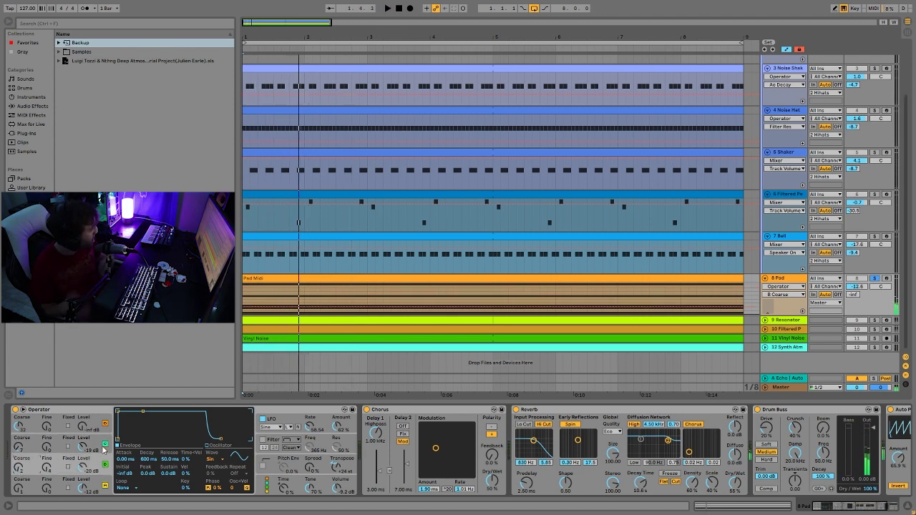
Step: Audition the Triangle and Square D waveforms on Operator's oscillator B during playback, and return it to a sine wave
click(209, 460)
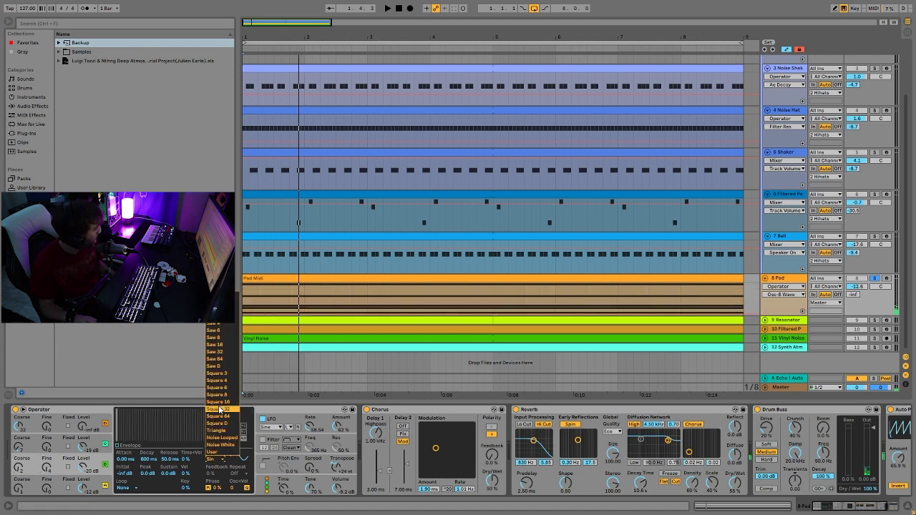
click(218, 433)
key(space)
click(214, 460)
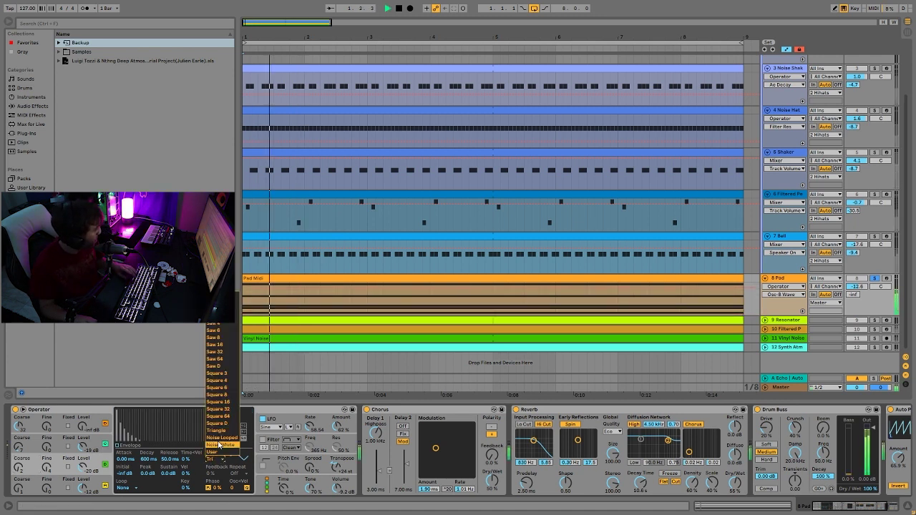
click(218, 430)
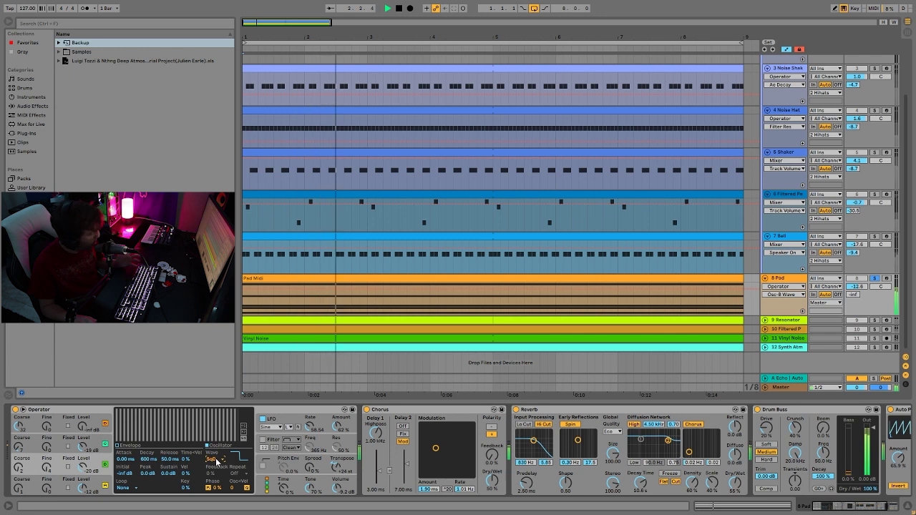
click(216, 461)
click(210, 364)
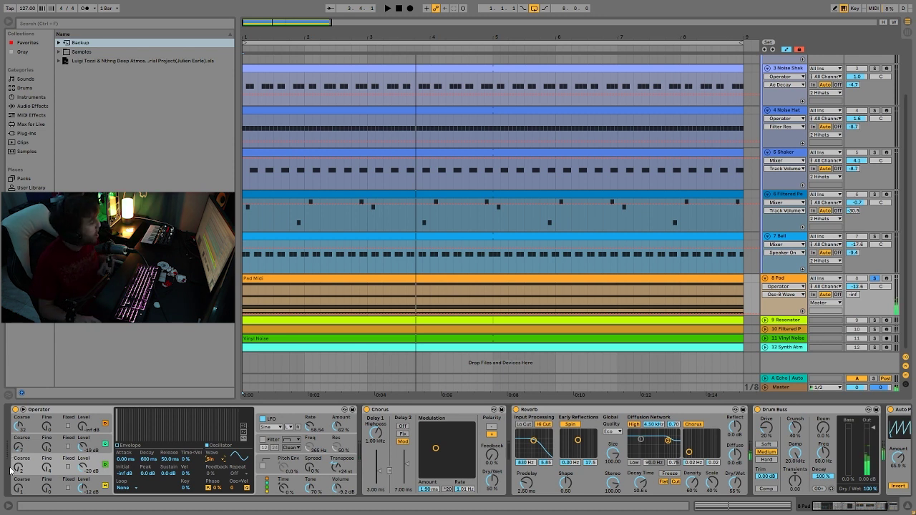
Step: Switch Operator's filter back on and play the pad through it
click(263, 439)
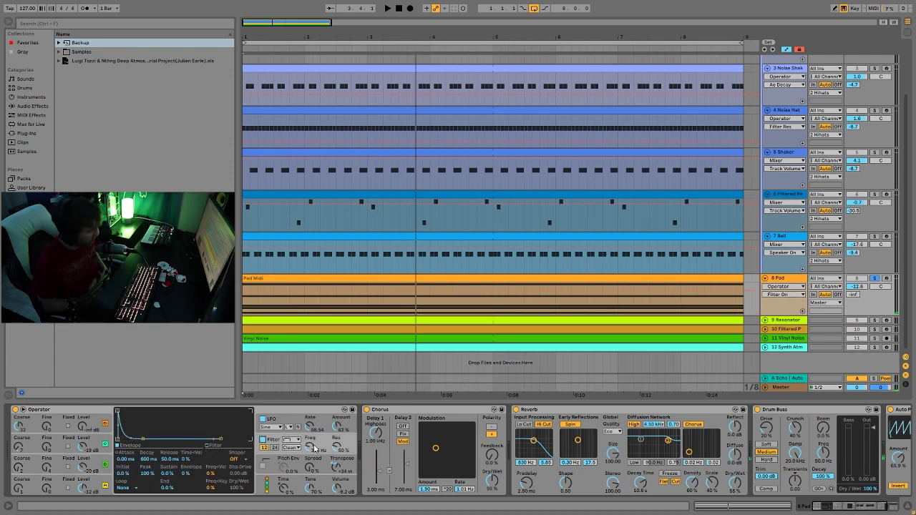
key(space)
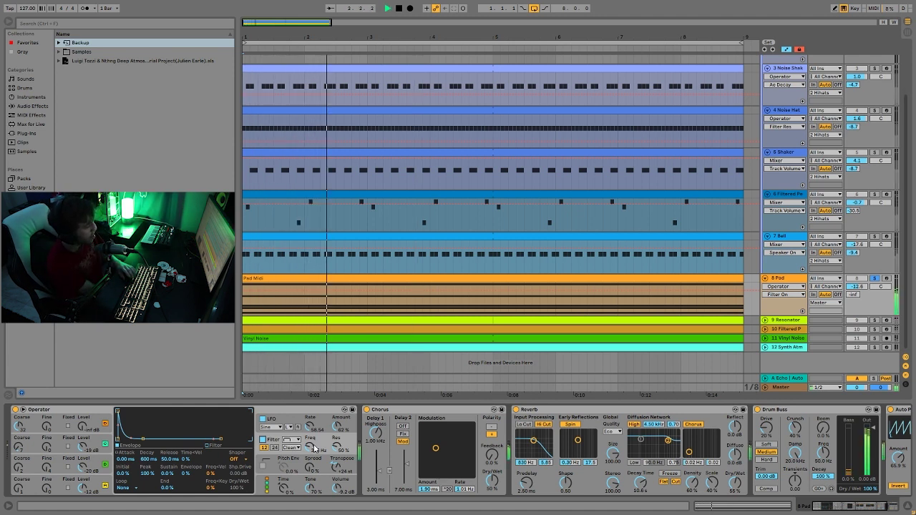
key(space)
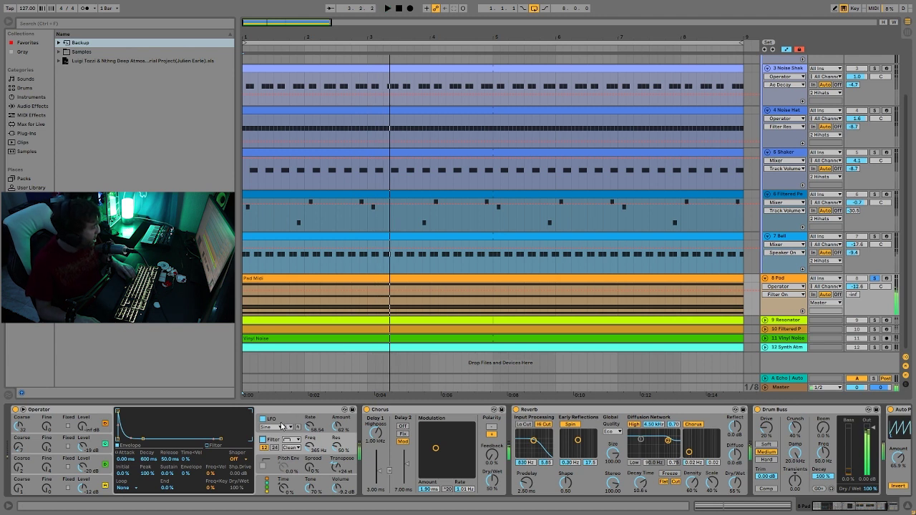
Step: Show Operator's LFO settings and play the pad with the LFO switched off and back on for comparison
click(280, 420)
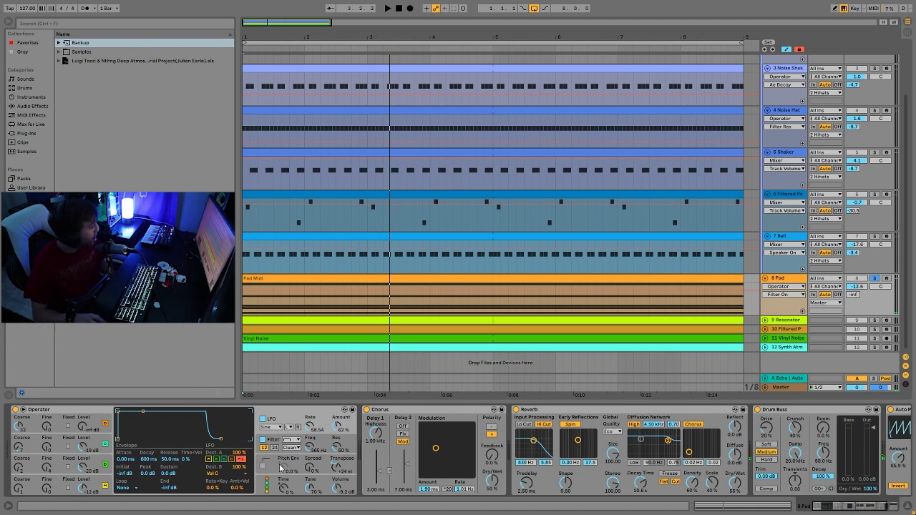
key(space)
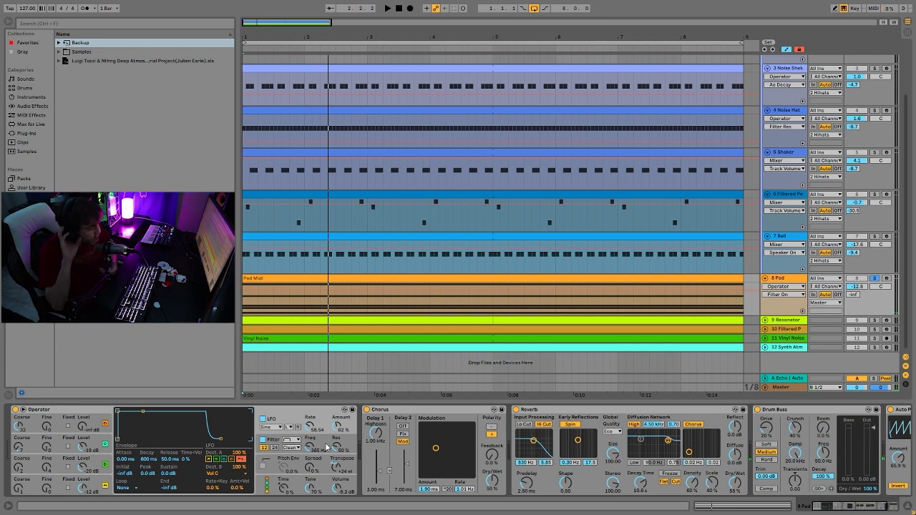
key(space)
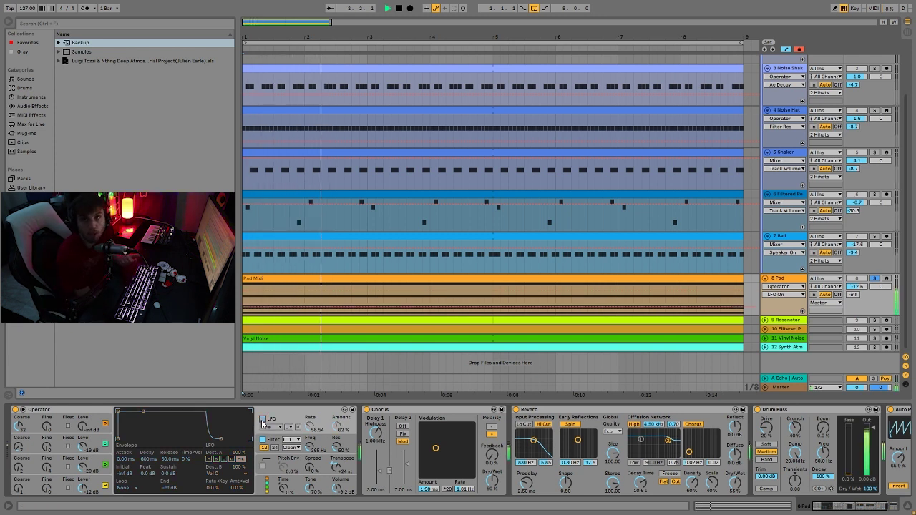
click(261, 419)
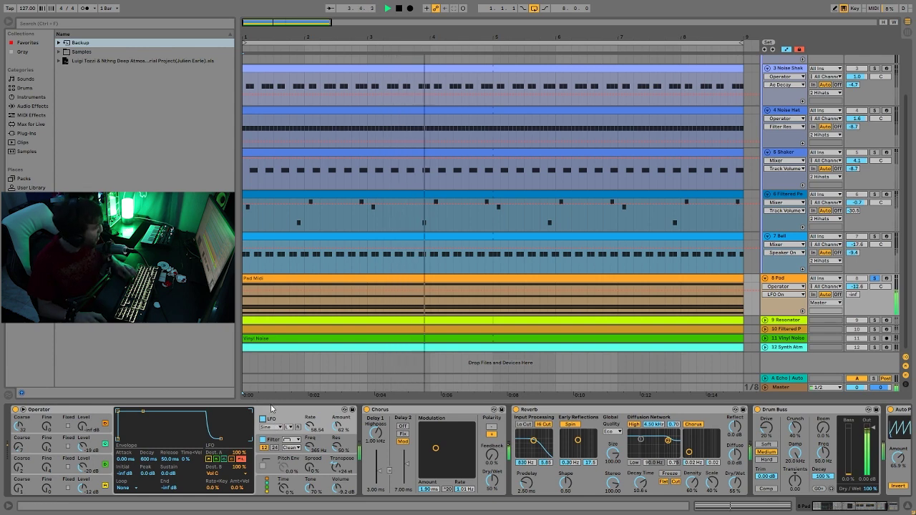
key(space)
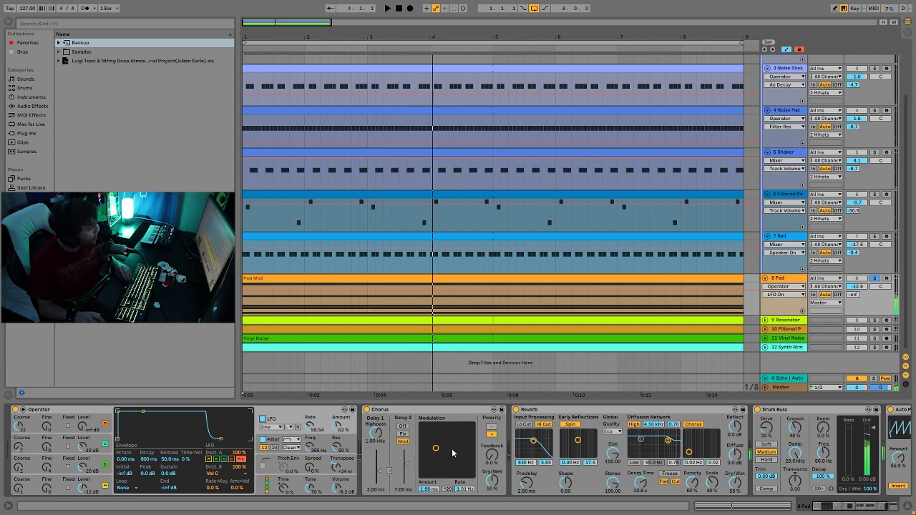
scroll(581, 455, right, 5)
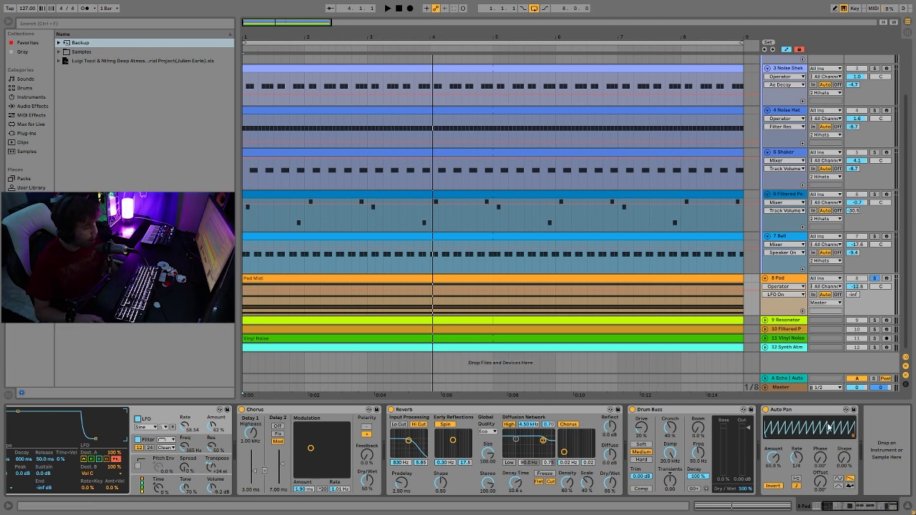
key(space)
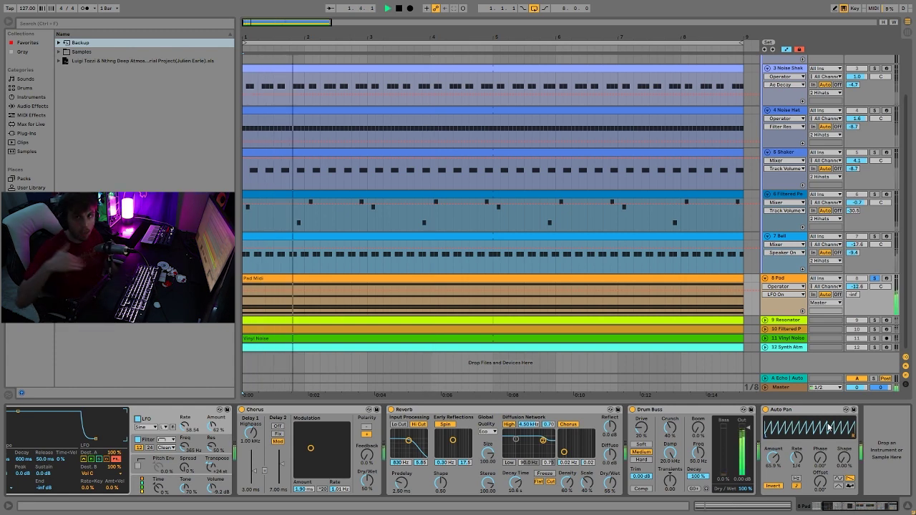
key(space)
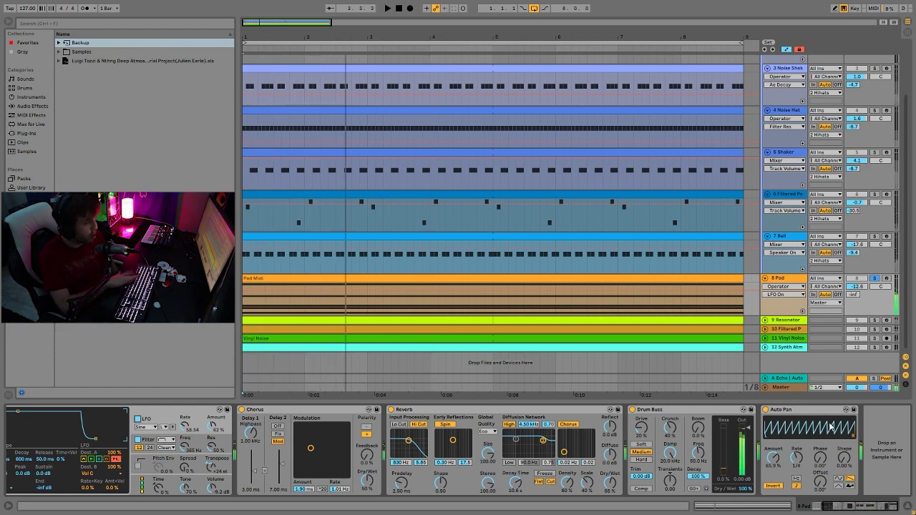
Step: Solo the Kick track alongside the Pad and play the two together
scroll(799, 156, up, 2)
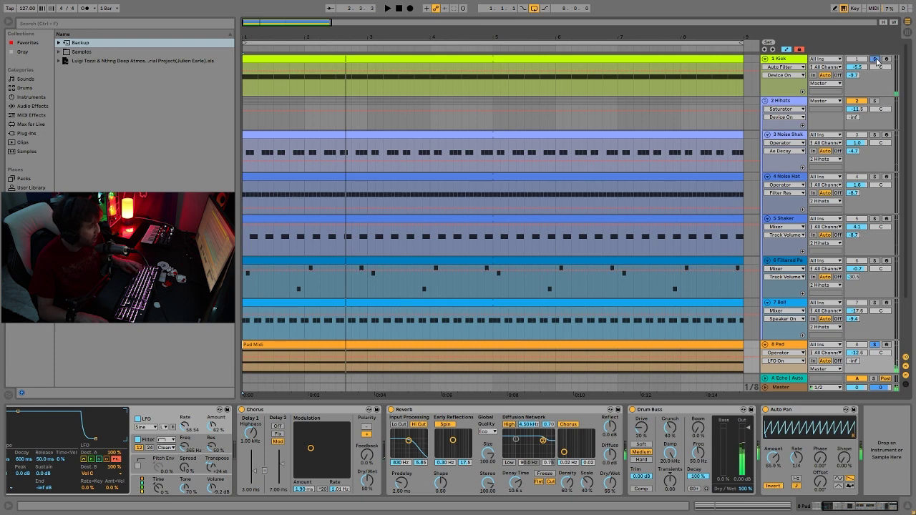
key(space)
scroll(870, 75, down, 2)
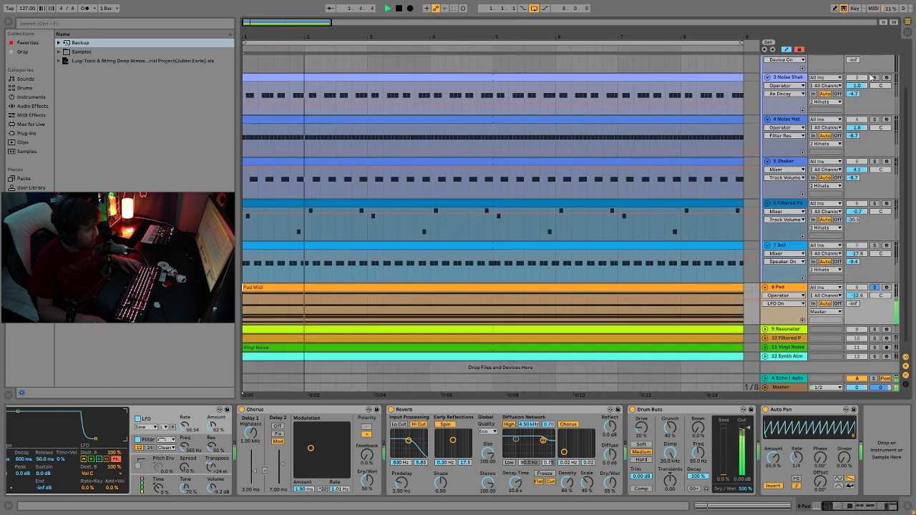
scroll(870, 74, down, 1)
key(space)
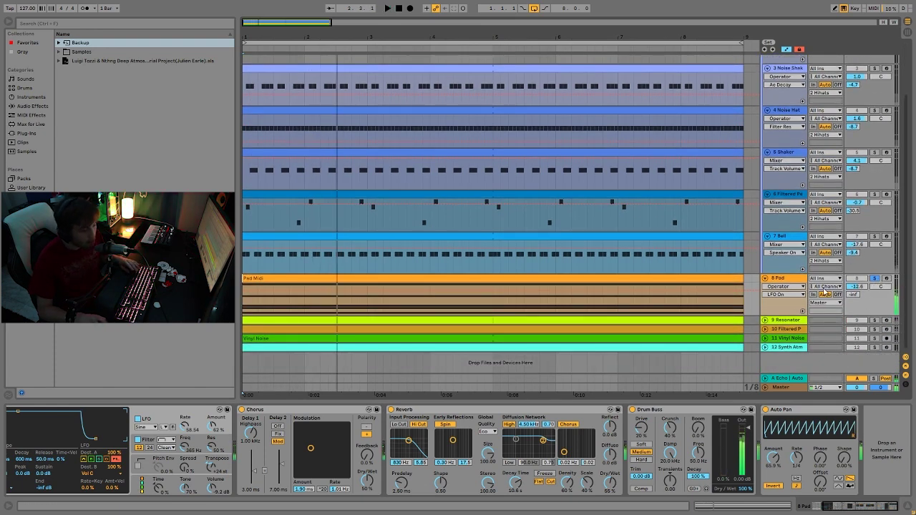
Step: Solo the Resonator percussion track, unfold it to show its devices and notes, and play it on its own
click(873, 319)
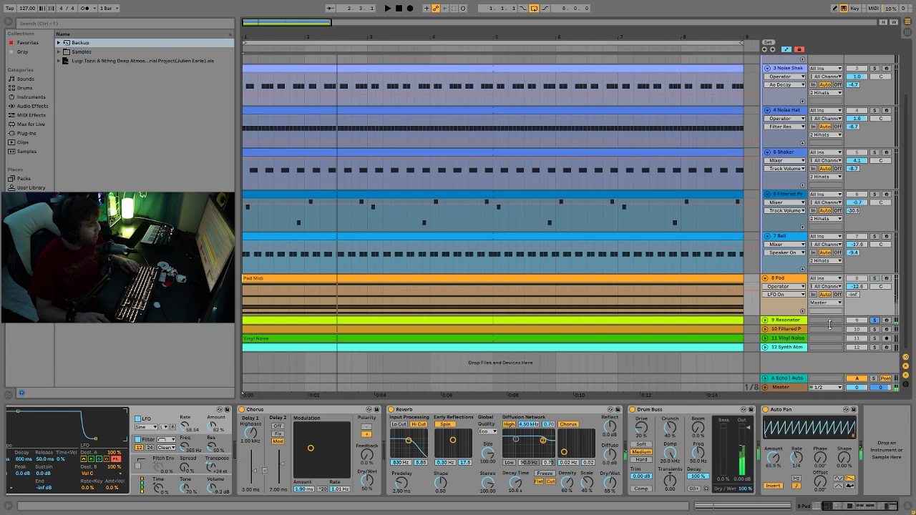
click(787, 319)
click(764, 320)
key(space)
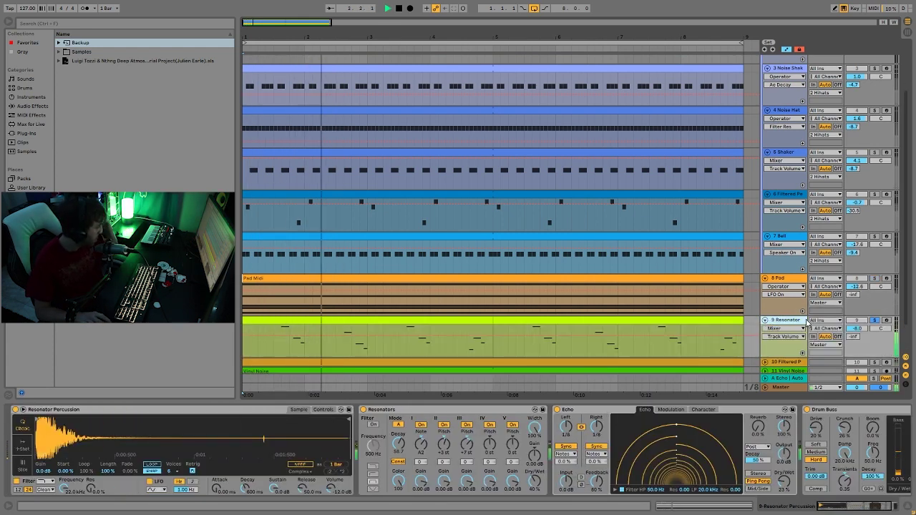
click(428, 321)
key(space)
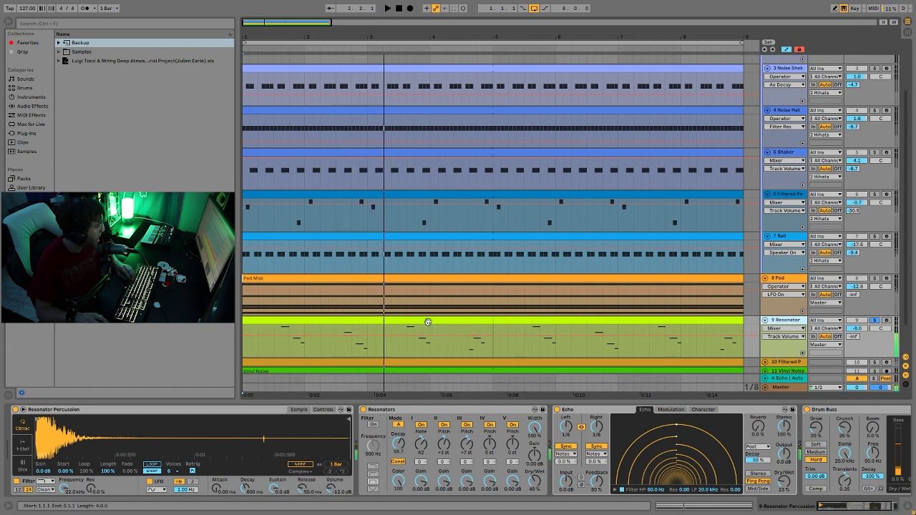
Step: Show the MIDI notes of the first Resonator clip, and return to the track's device chain
double_click(312, 321)
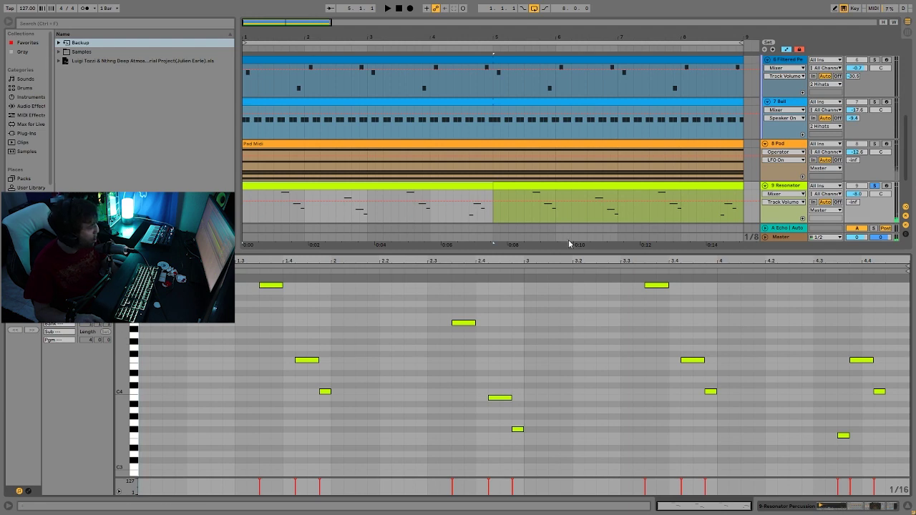
double_click(783, 186)
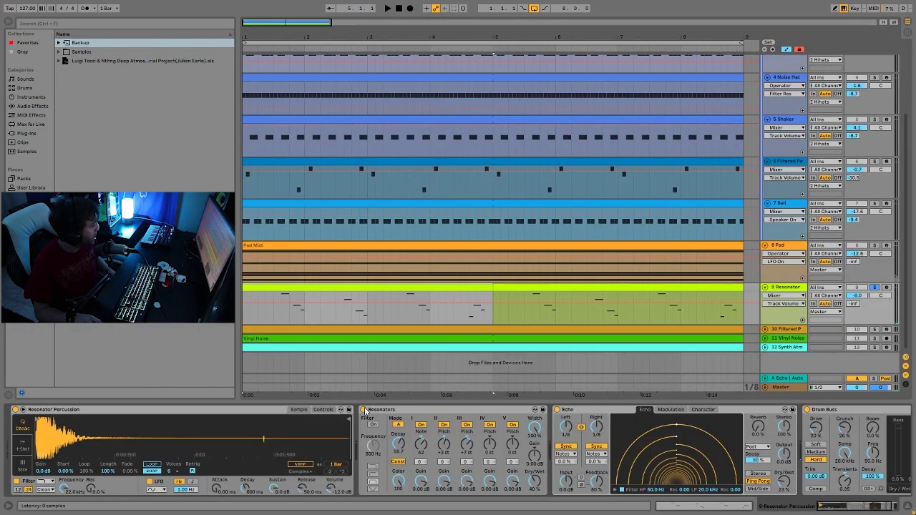
Step: Play the Resonator track from 1.3.1 with the Resonators effect switched off, and switch the effect back on
click(273, 300)
key(space)
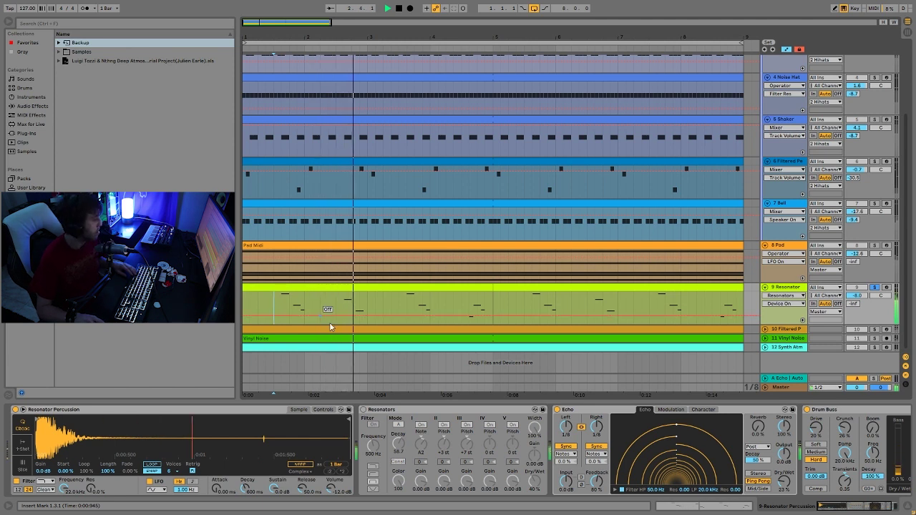
click(363, 410)
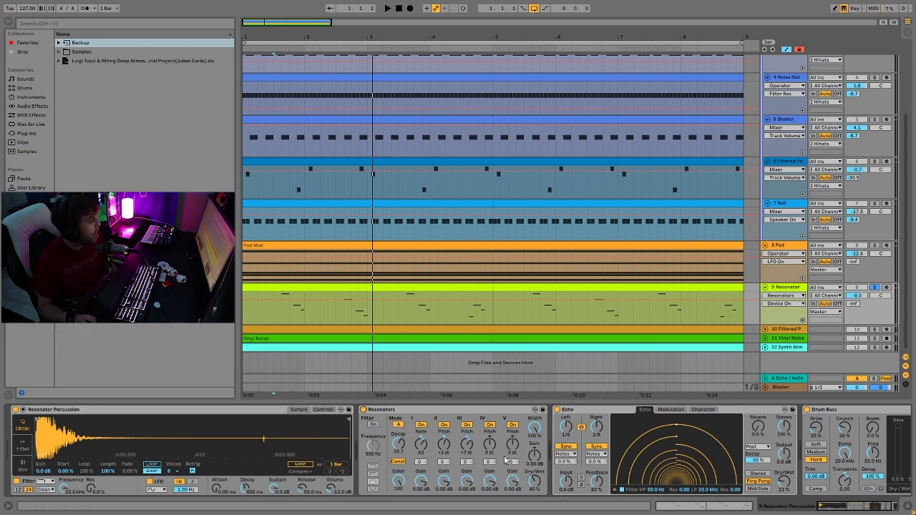
Step: Play the Resonator track from 1.3.1 with Resonators active, arm the track for recording, and play it again
click(275, 309)
key(space)
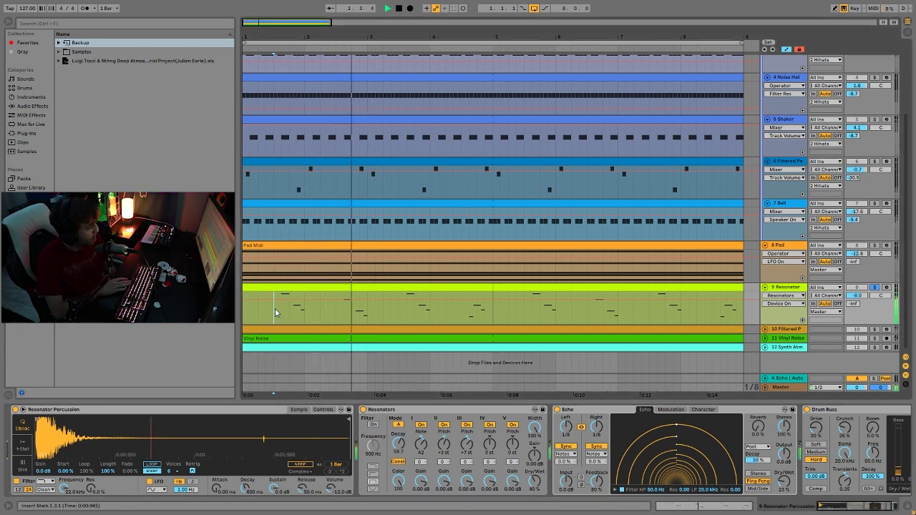
key(space)
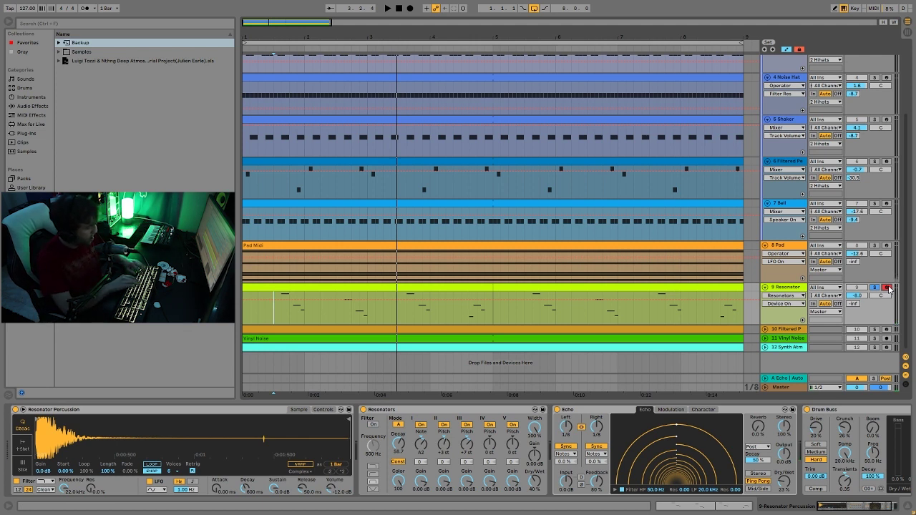
key(space)
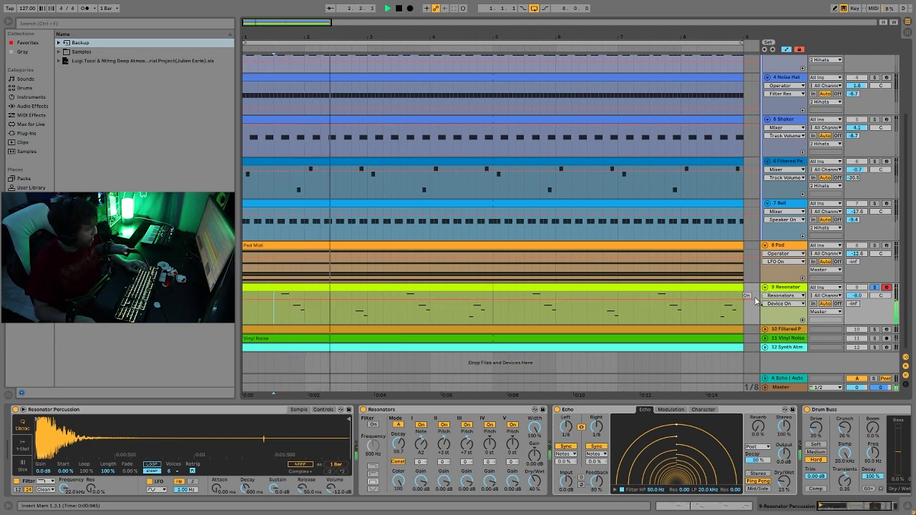
key(space)
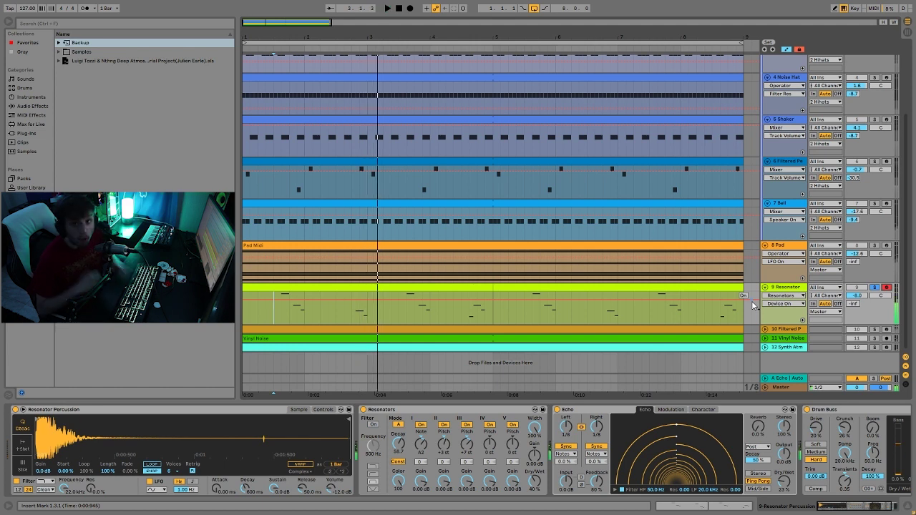
Step: Bypass the Resonators effect on the armed track to hear the dry percussion sample, and re-enable it
click(362, 409)
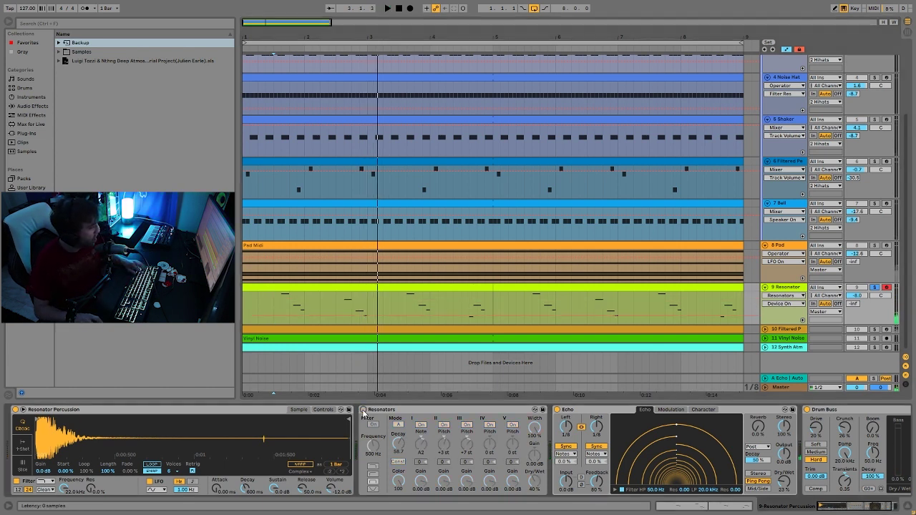
click(336, 307)
key(space)
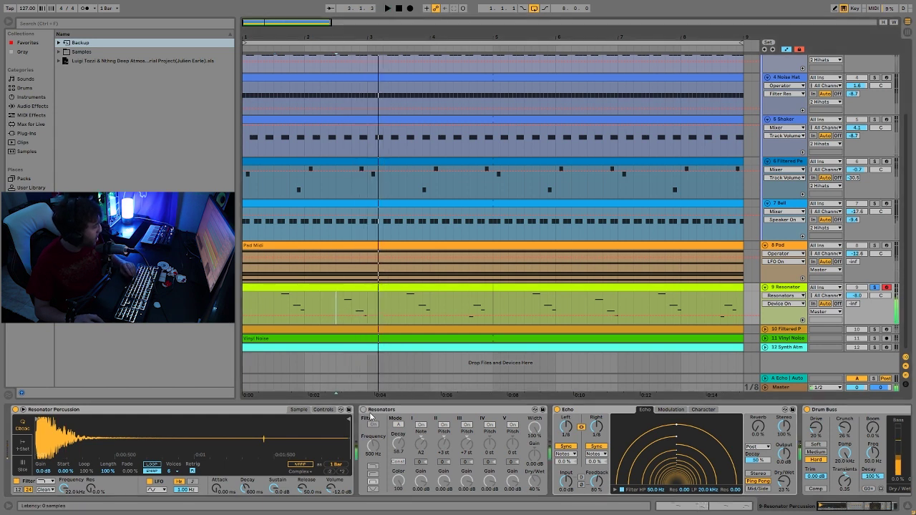
click(364, 410)
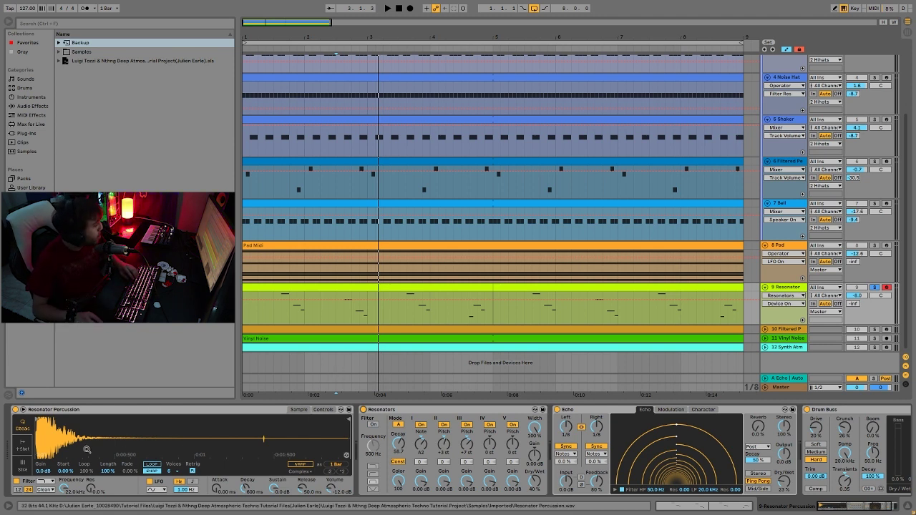
Step: Try Bell 2.wav from the imported samples as the Resonator track's source sound, play it through the effects, and undo the swap
click(59, 52)
drag(92, 72, 173, 420)
key(space)
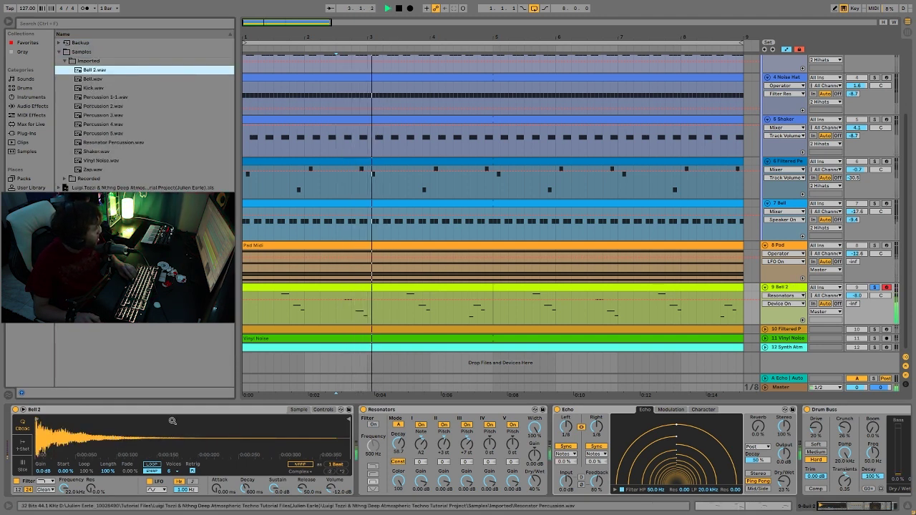
key(space)
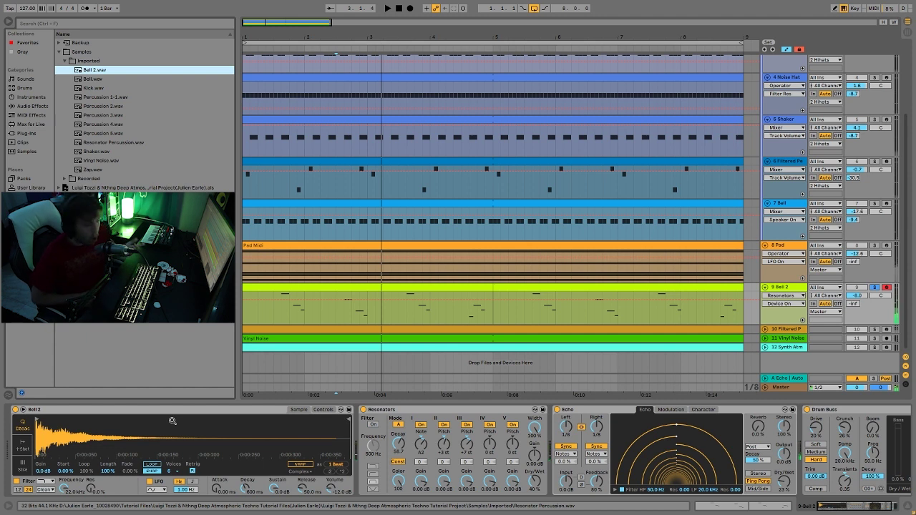
key(ctrl+z)
Step: Try Percussion 3.wav as the Resonator track's source sound, play it through the effects, and undo the replacement
click(106, 116)
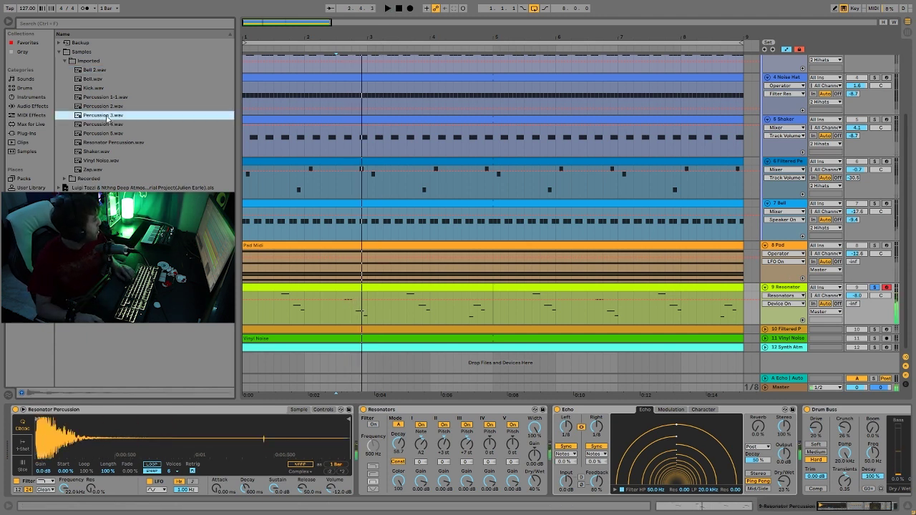
drag(107, 118, 71, 438)
key(space)
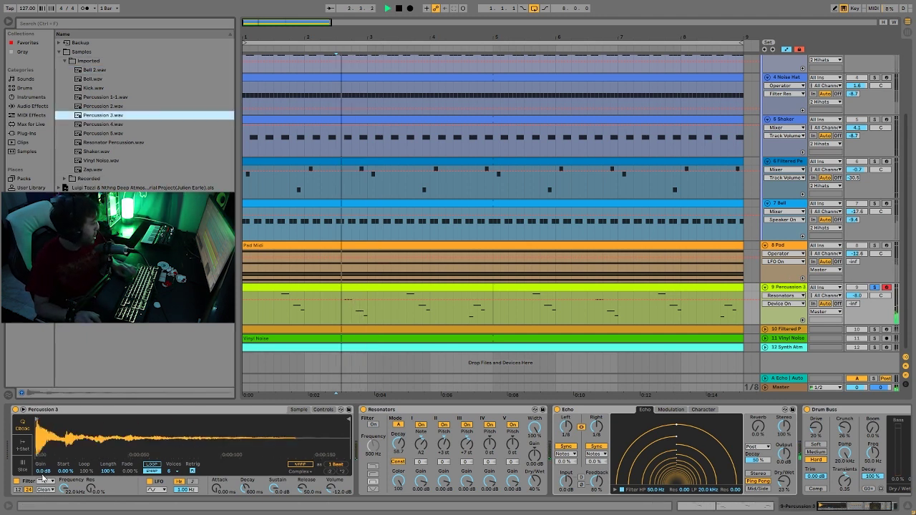
key(space)
key(ctrl+z)
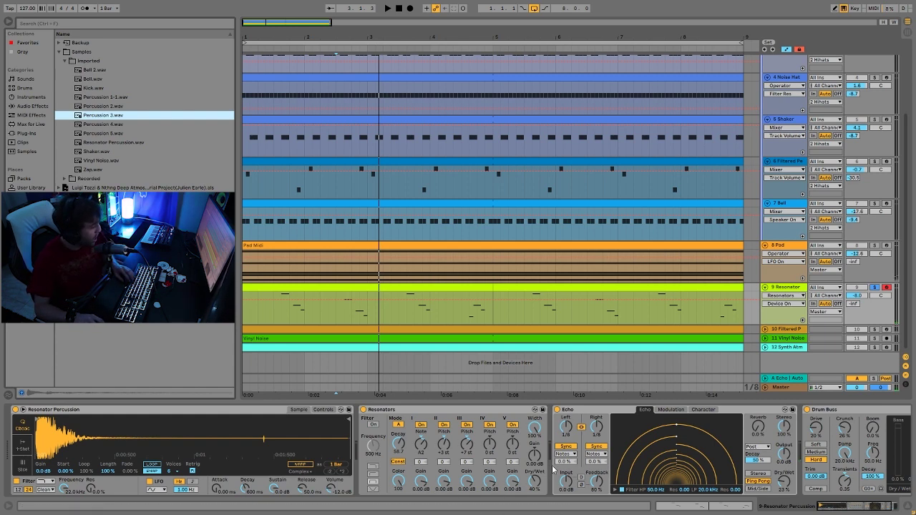
Step: Solo the Filtered Percussion track, unfold it to show its Drum Rack and notes, and play it
scroll(535, 451, down, 3)
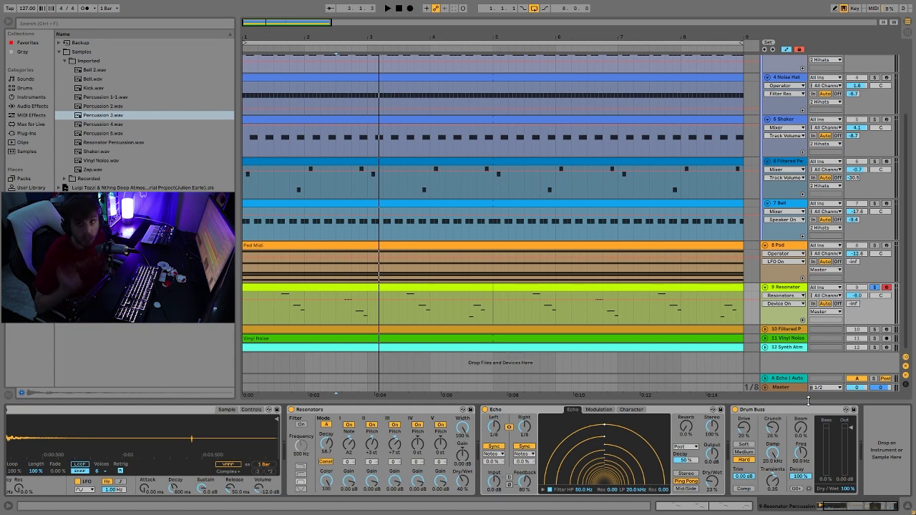
click(873, 329)
click(801, 331)
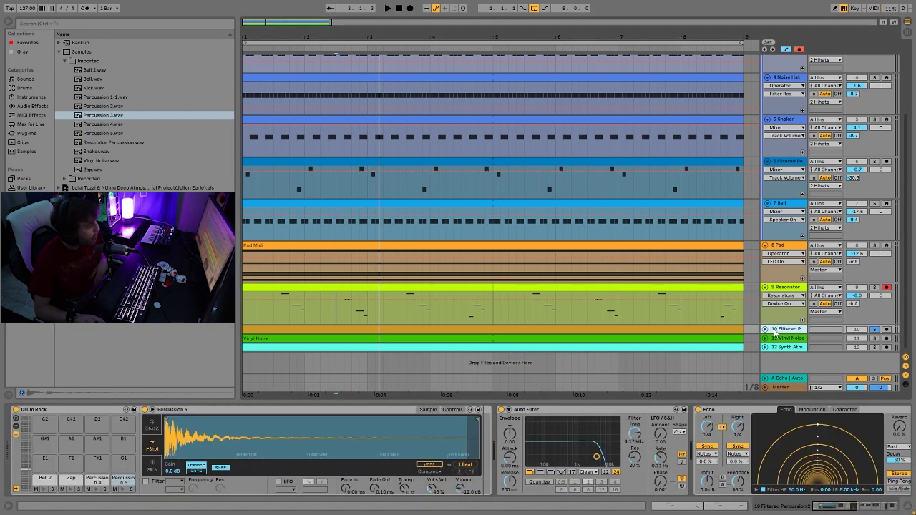
click(765, 329)
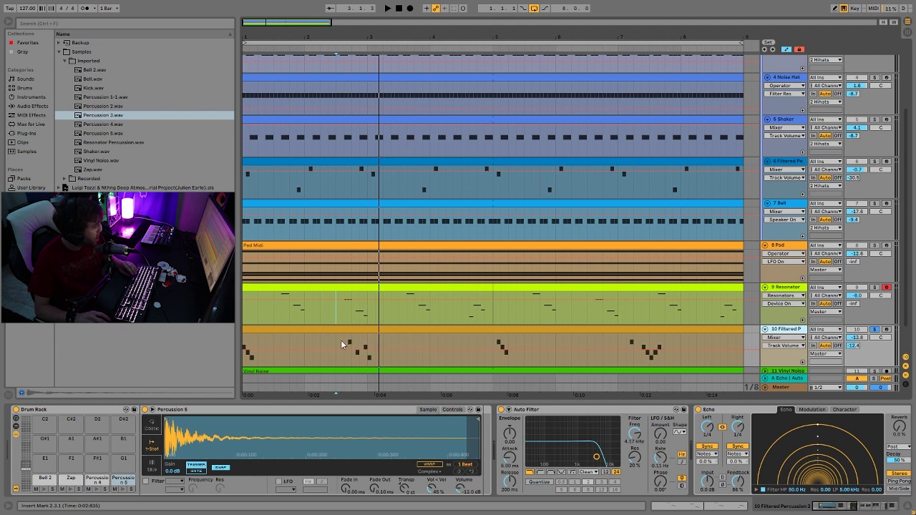
key(space)
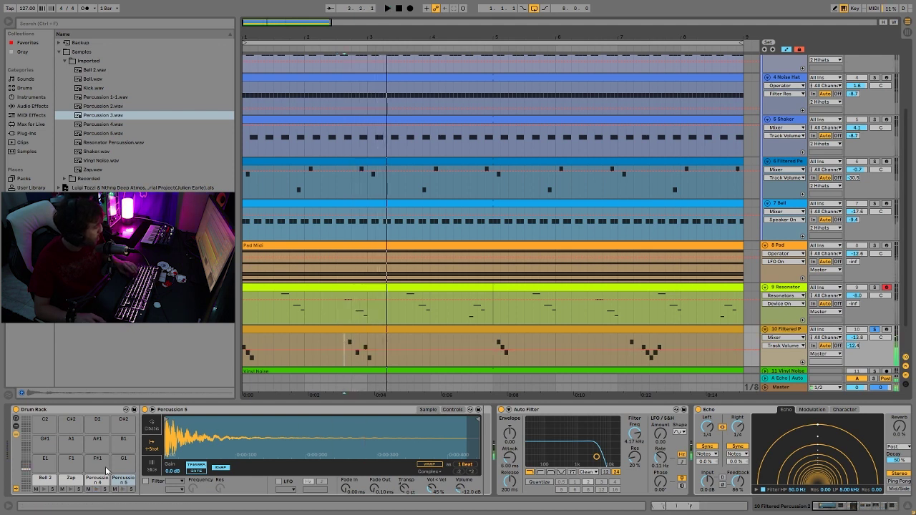
key(space)
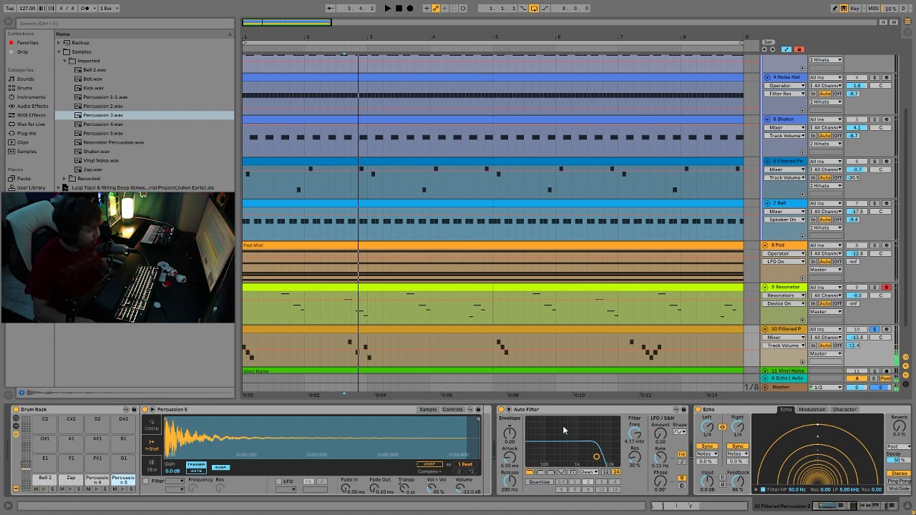
Step: Examine the Filtered Percussion effects from Echo, Reverb, Amp and Drum Buss to the final Auto Filter, playing the track briefly
scroll(621, 444, right, 10)
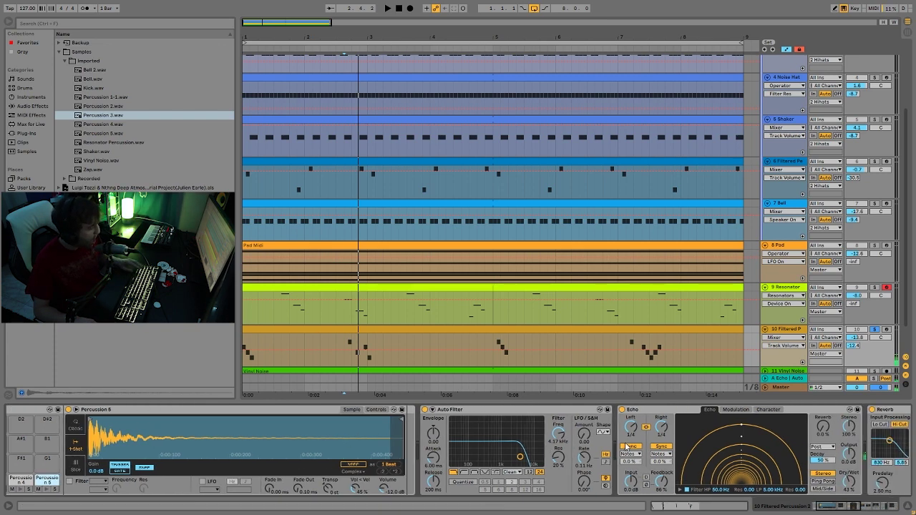
scroll(671, 447, right, 5)
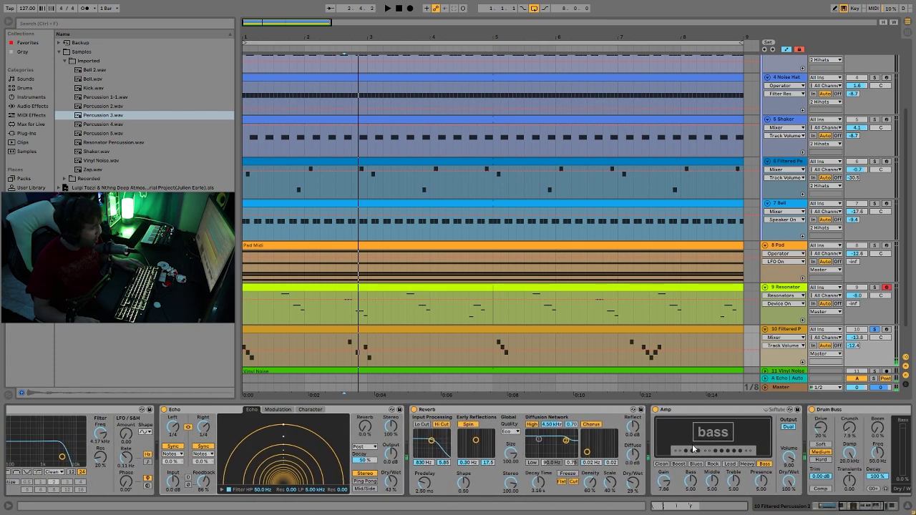
scroll(668, 447, right, 2)
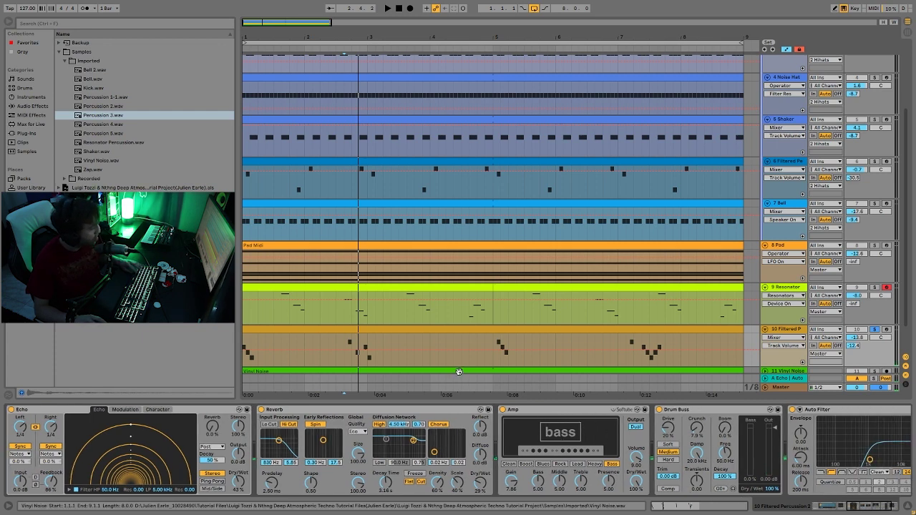
key(space)
key(space)
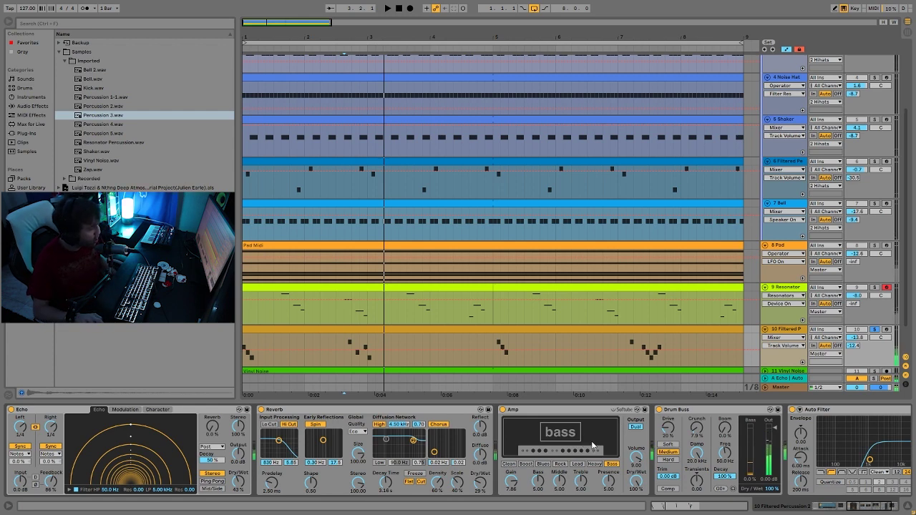
scroll(672, 429, right, 3)
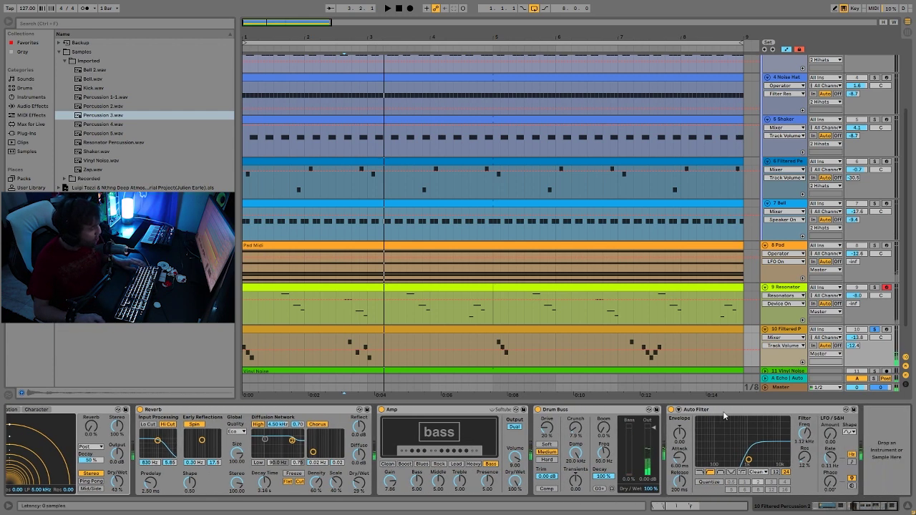
Step: Move the solo from the Filtered Percussion to the Vinyl Noise track, unfold it, and play it on its own
scroll(805, 323, down, 2)
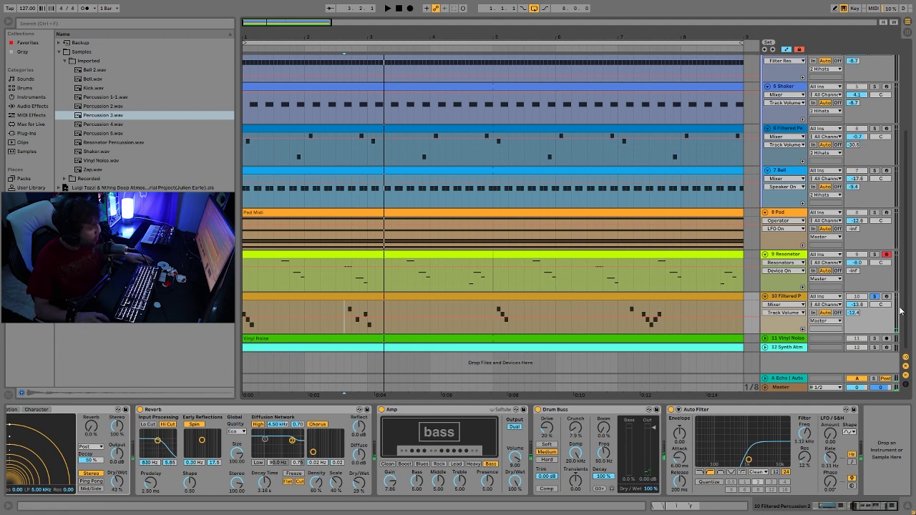
key(space)
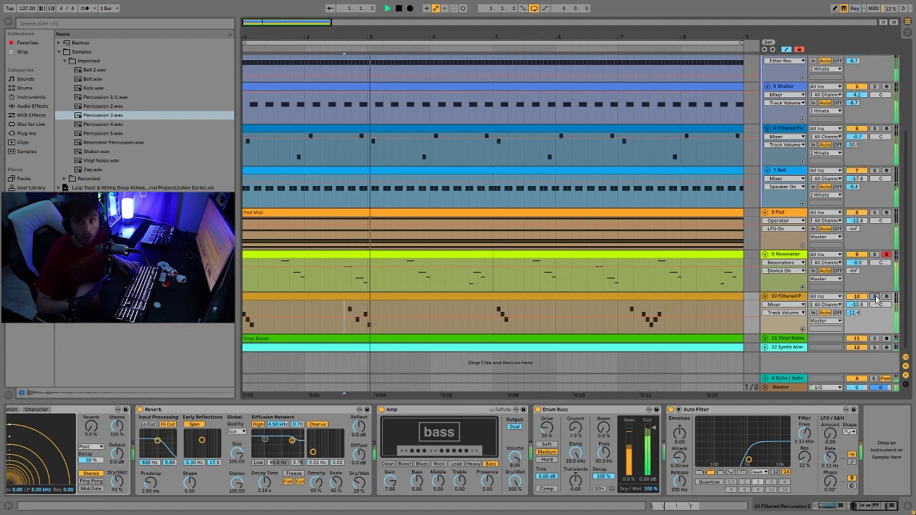
click(874, 338)
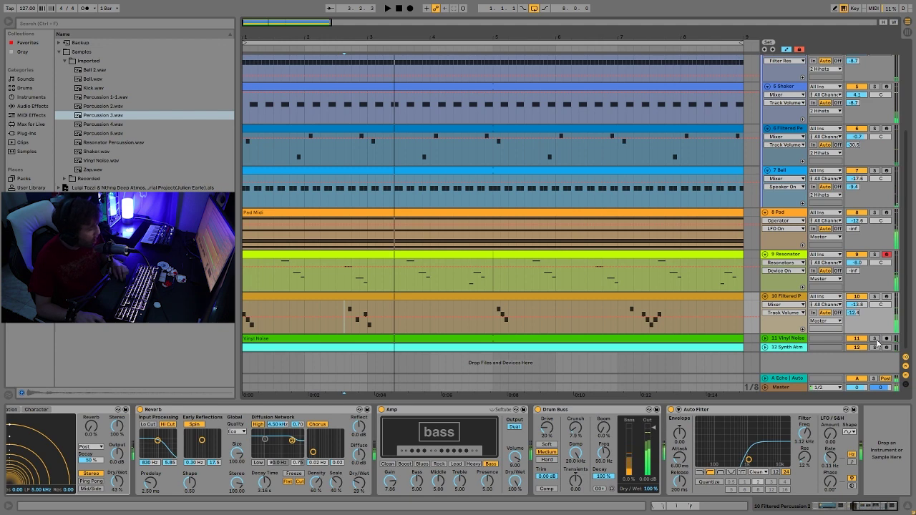
click(768, 340)
click(767, 340)
key(space)
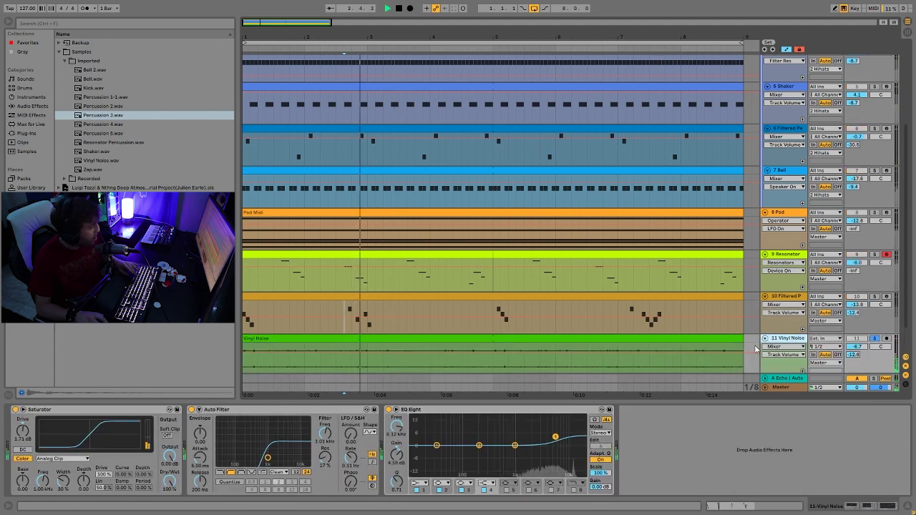
key(space)
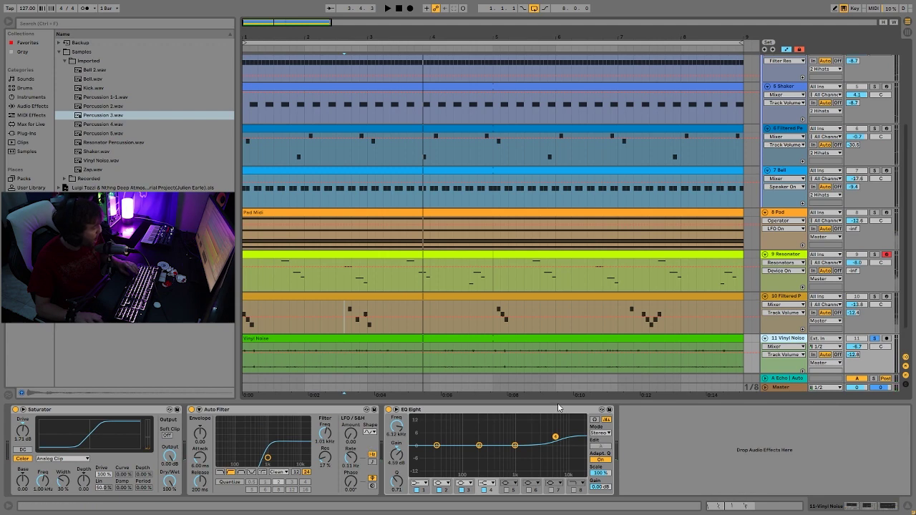
Step: Move the solo from the Vinyl Noise to the Synth Atm track, unfold it, and play it on its own
scroll(728, 303, down, 2)
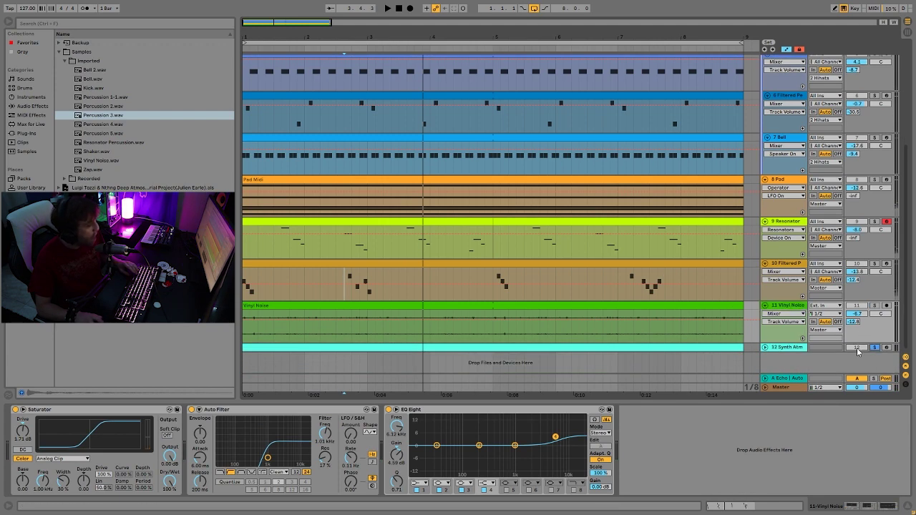
click(786, 347)
click(764, 347)
key(space)
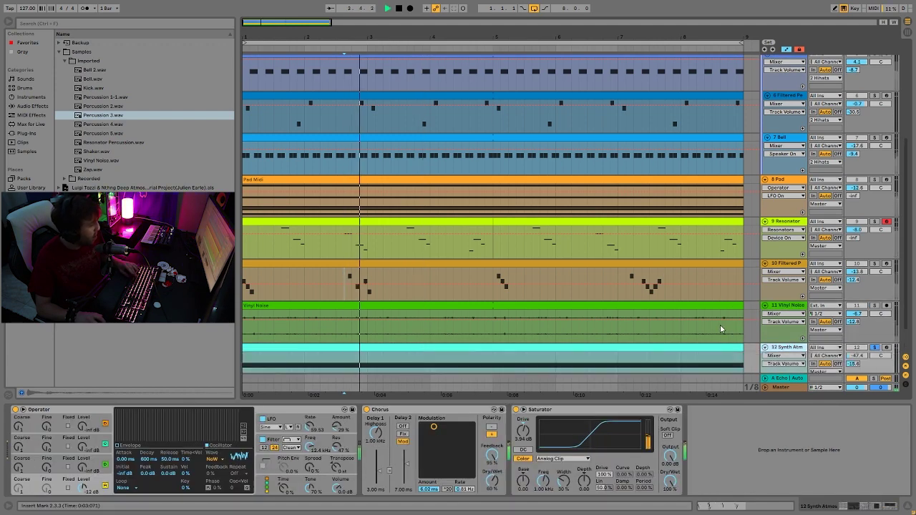
scroll(721, 329, down, 2)
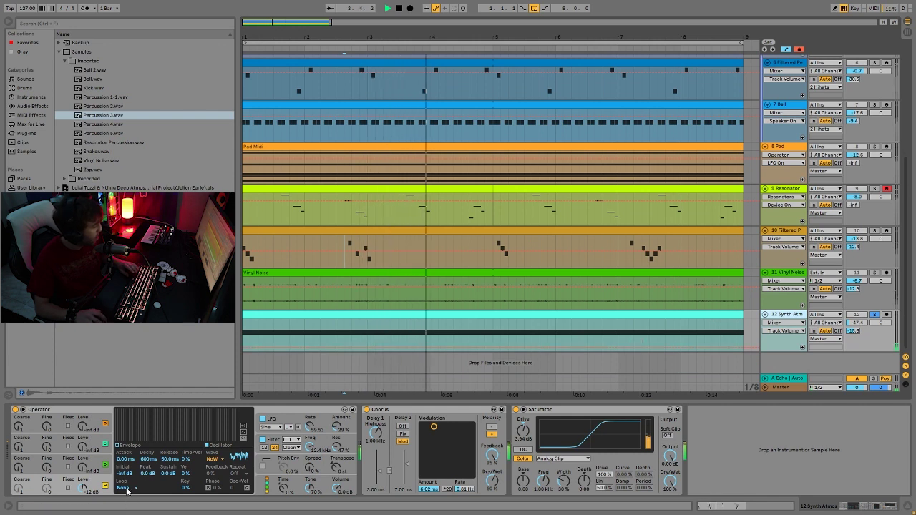
key(space)
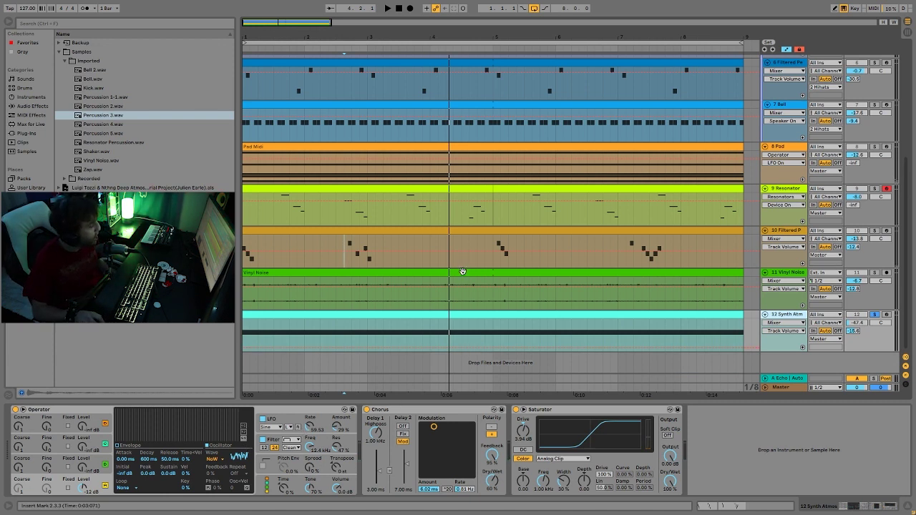
Step: Show the LFO settings of the Synth Atm track's Operator and play the soloed track briefly
click(243, 438)
click(289, 427)
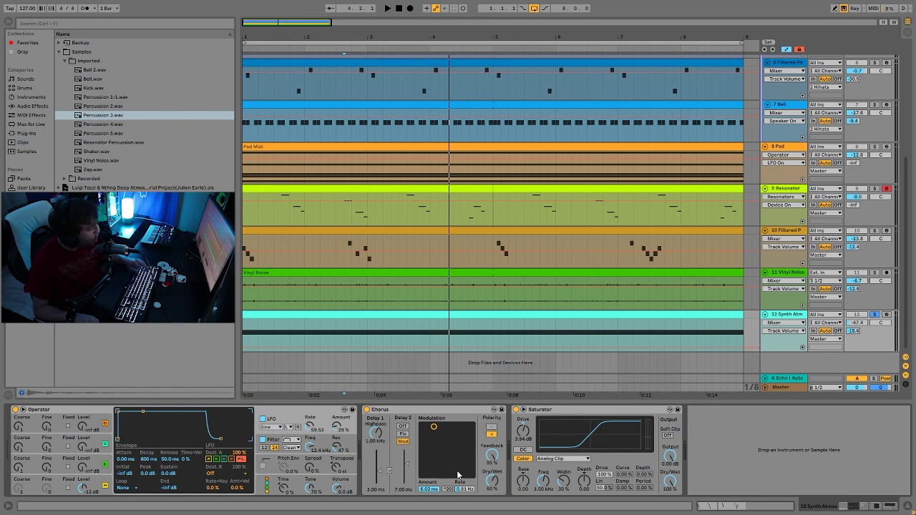
key(space)
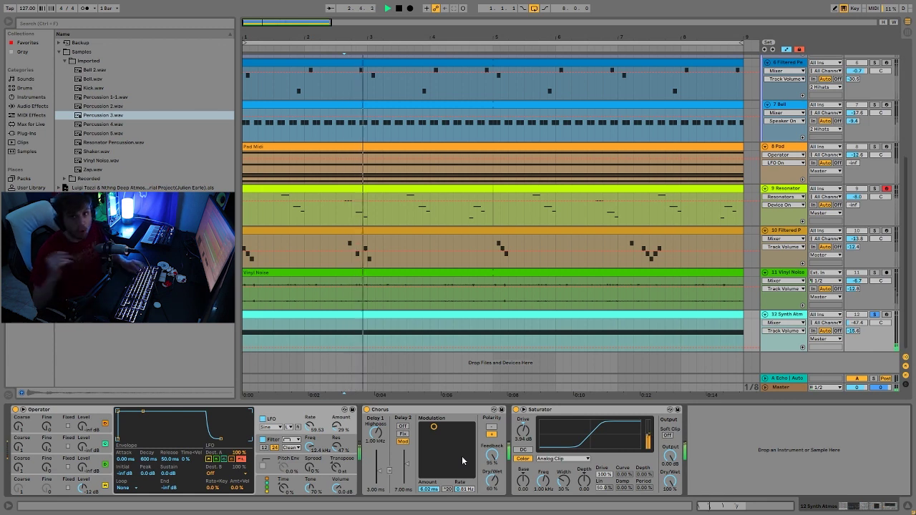
key(space)
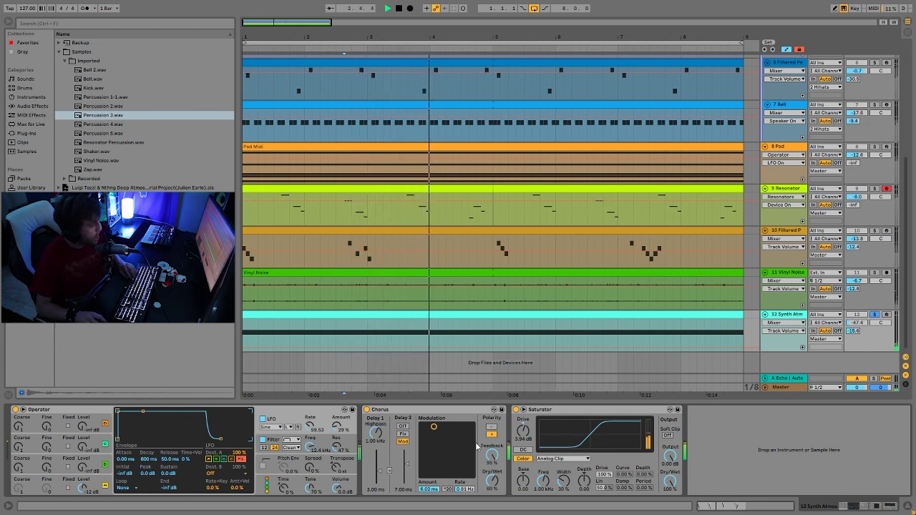
Step: Turn off the solo on the Synth Atm track and play all tracks together
click(874, 315)
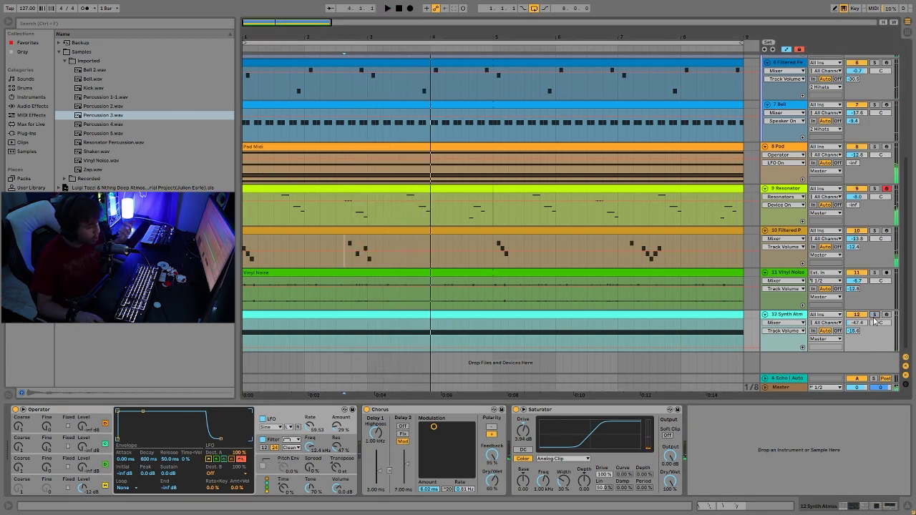
key(space)
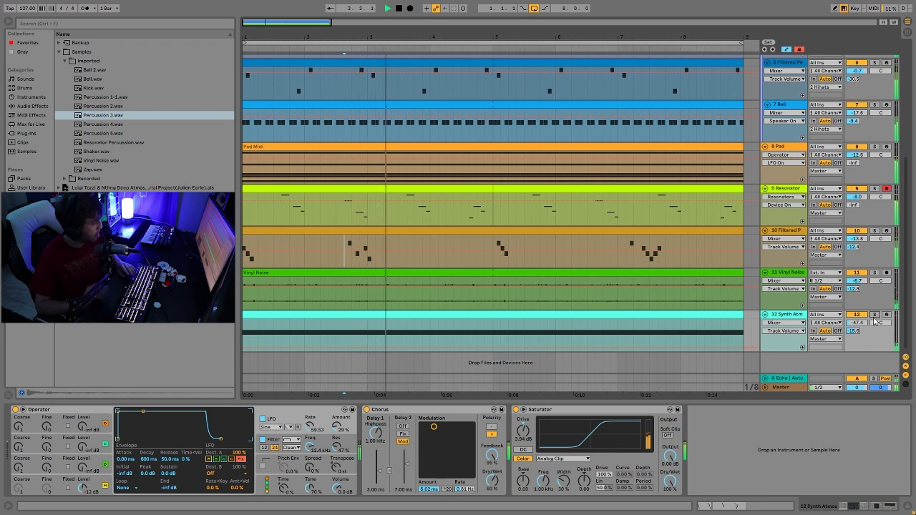